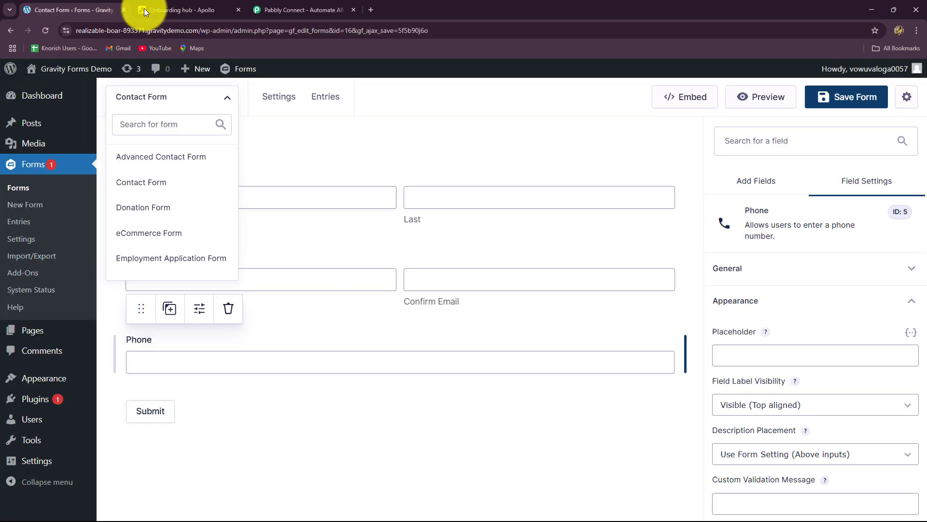
Step: Switch from the Gravity Forms Contact Form editor to the Pabbly Connect website tab
{"action": "left_click", "coordinate": [150, 9]}
{"action": "left_click", "coordinate": [337, 11]}
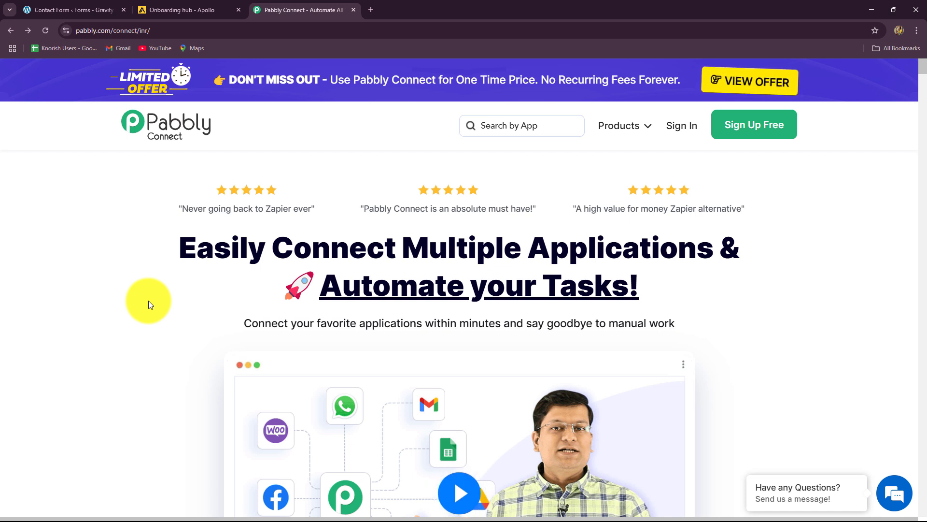
Step: Dismiss the lifetime-offer popup and check the page's web address
{"action": "mouse_move", "coordinate": [150, 37]}
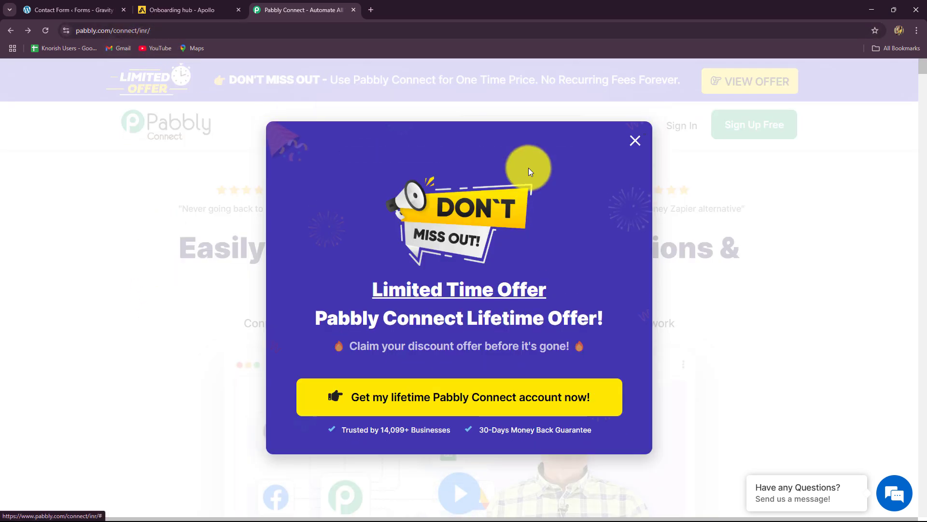
{"action": "left_click", "coordinate": [634, 128]}
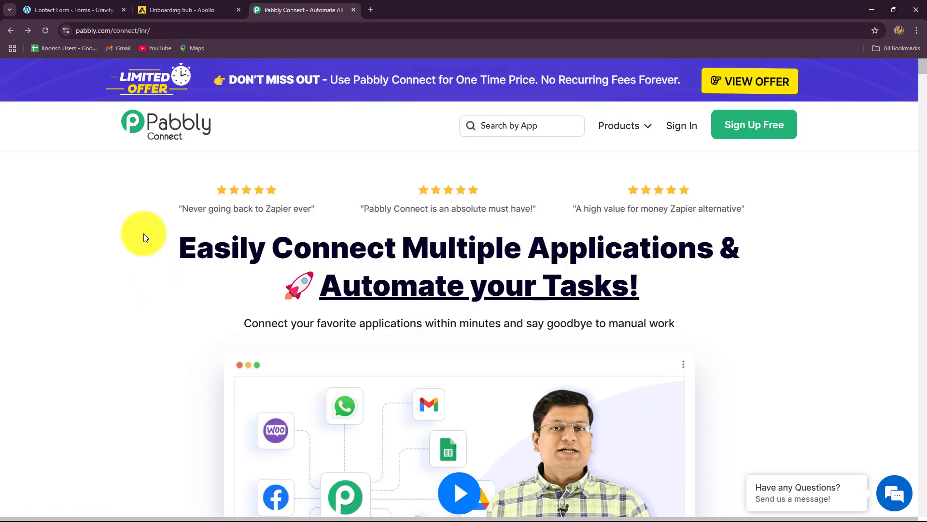
{"action": "left_click", "coordinate": [161, 29]}
{"action": "left_click", "coordinate": [54, 185]}
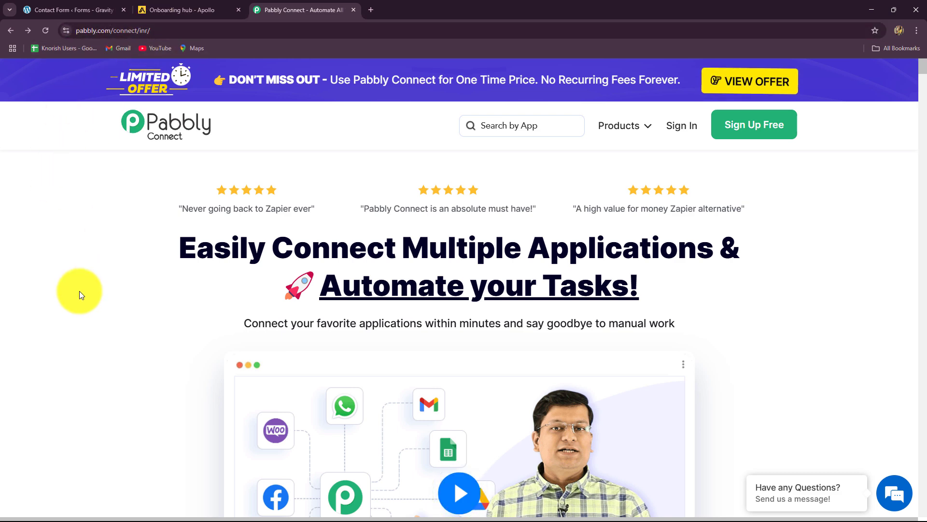
Step: Skim the homepage heading and testimonials, then go to the Pabbly account sign-in page
{"action": "left_click_drag", "start_coordinate": [176, 247], "coordinate": [811, 300]}
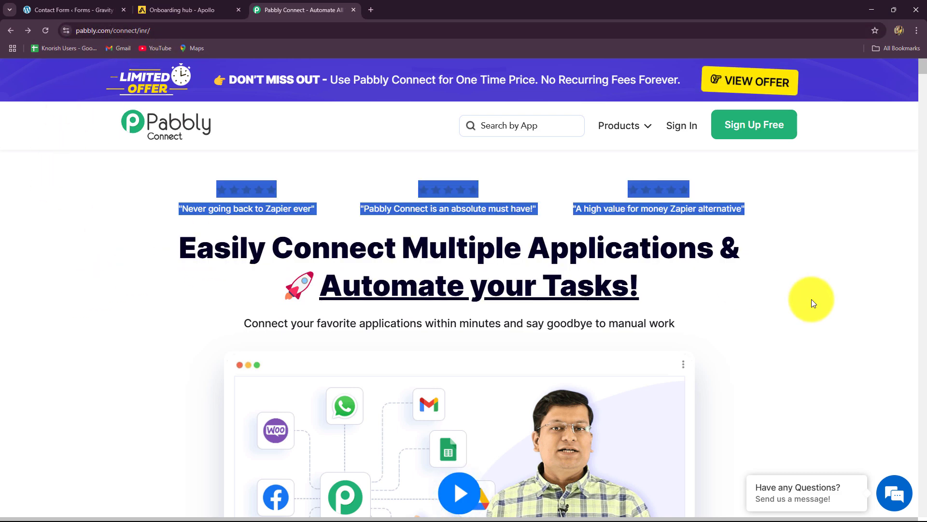
{"action": "left_click", "coordinate": [809, 305]}
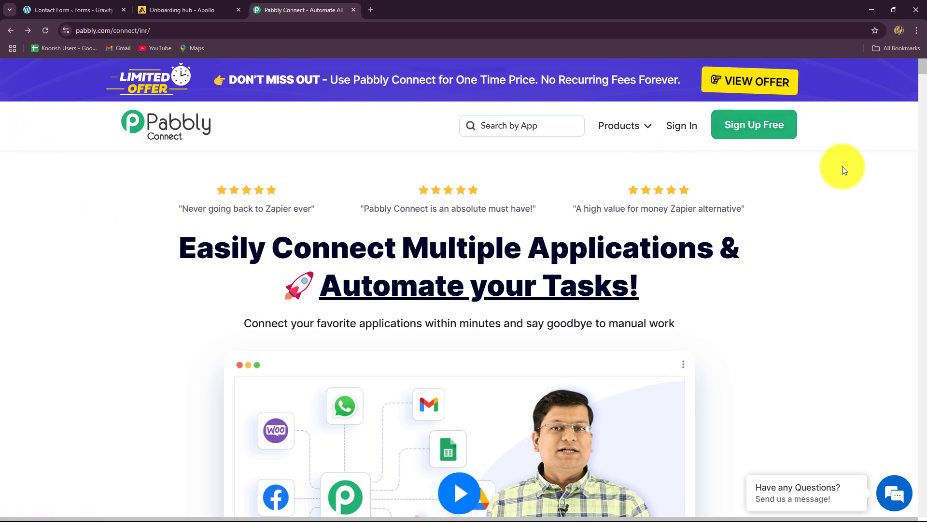
{"action": "left_click_drag", "start_coordinate": [186, 249], "coordinate": [883, 283]}
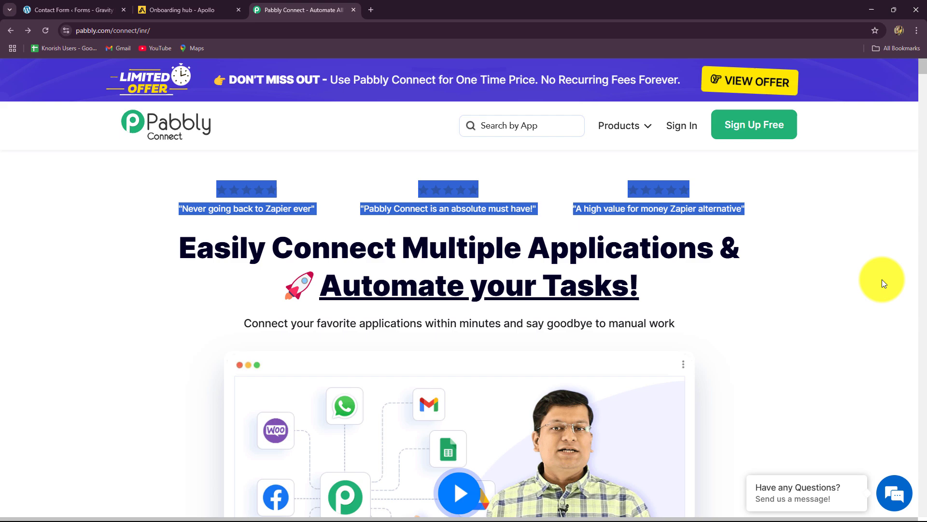
{"action": "left_click", "coordinate": [784, 323]}
{"action": "scroll", "coordinate": [783, 320], "scroll_direction": "down", "scroll_amount": 10}
{"action": "scroll", "coordinate": [783, 319], "scroll_direction": "up", "scroll_amount": 10}
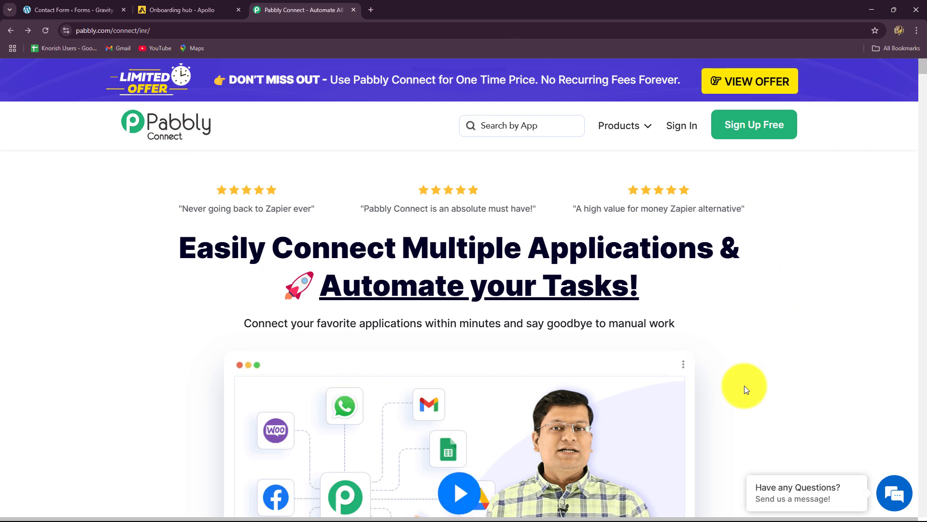
{"action": "left_click", "coordinate": [680, 126]}
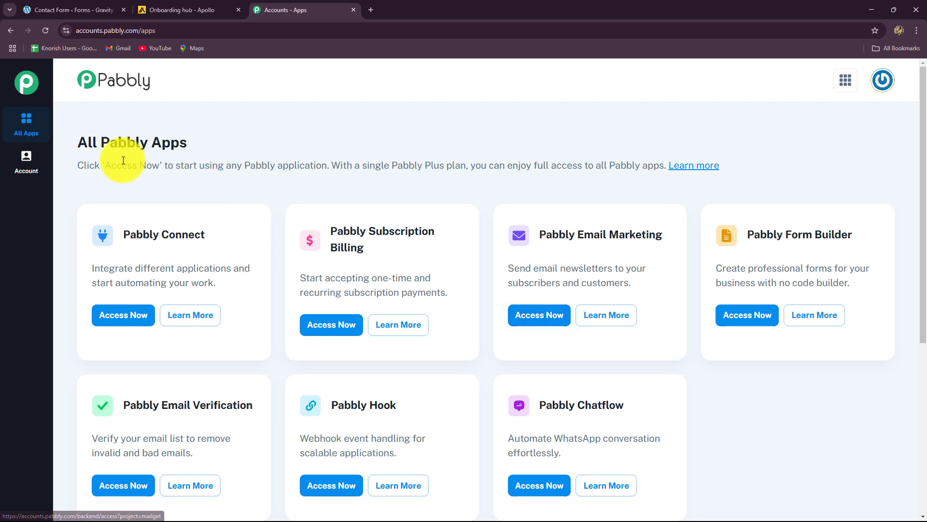
Step: Open the Pabbly Connect dashboard from the All Pabbly Apps list in a new tab
{"action": "triple_click", "coordinate": [145, 141]}
{"action": "scroll", "coordinate": [393, 365], "scroll_direction": "down", "scroll_amount": 6}
{"action": "scroll", "coordinate": [393, 365], "scroll_direction": "up", "scroll_amount": 6}
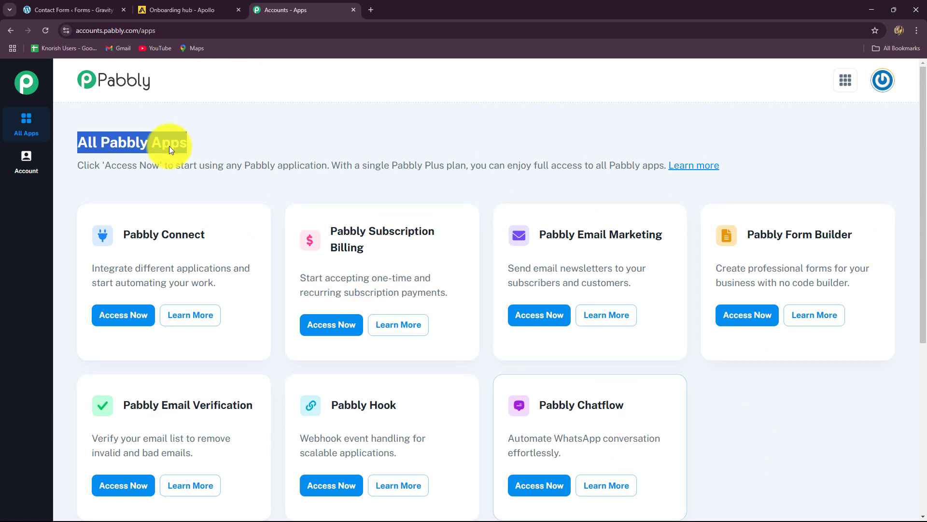
{"action": "triple_click", "coordinate": [129, 234]}
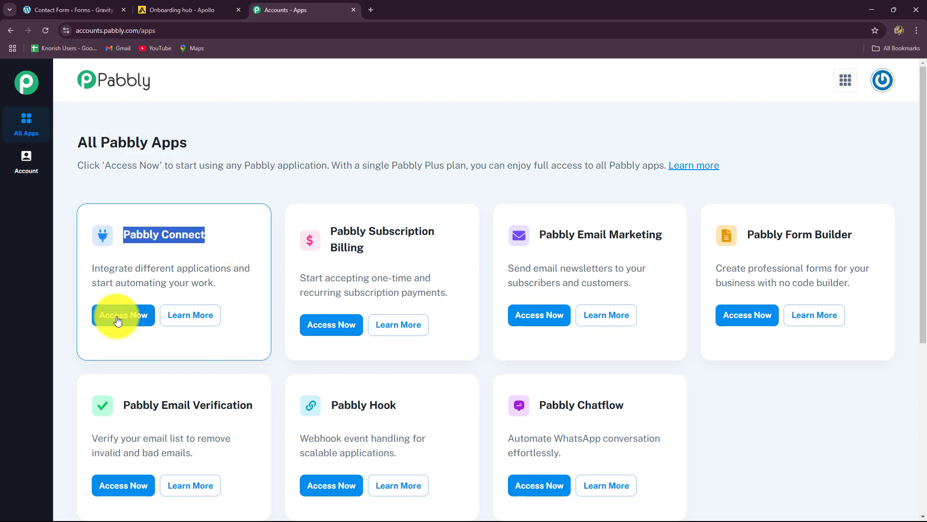
{"action": "left_click", "coordinate": [145, 309]}
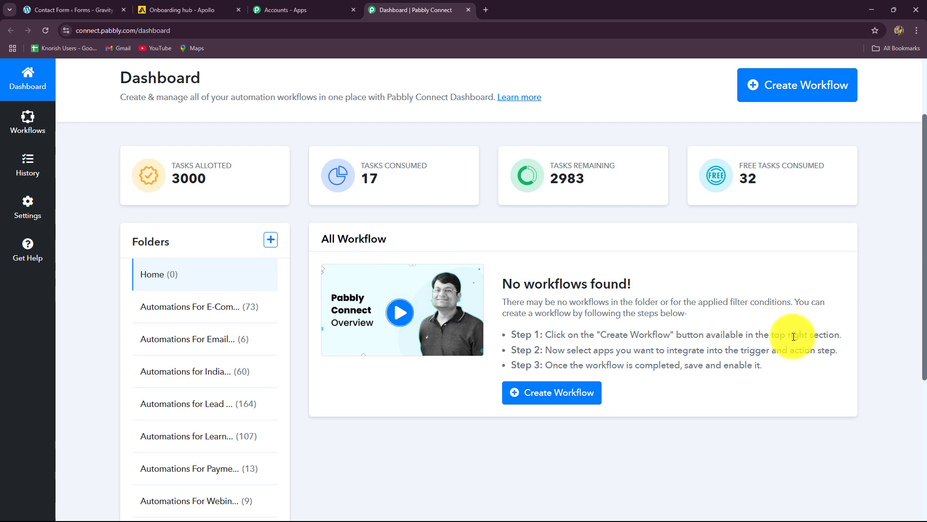
Step: Start a new workflow from the Pabbly Connect dashboard
{"action": "scroll", "coordinate": [793, 336], "scroll_direction": "down", "scroll_amount": 4}
{"action": "scroll", "coordinate": [792, 337], "scroll_direction": "up", "scroll_amount": 4}
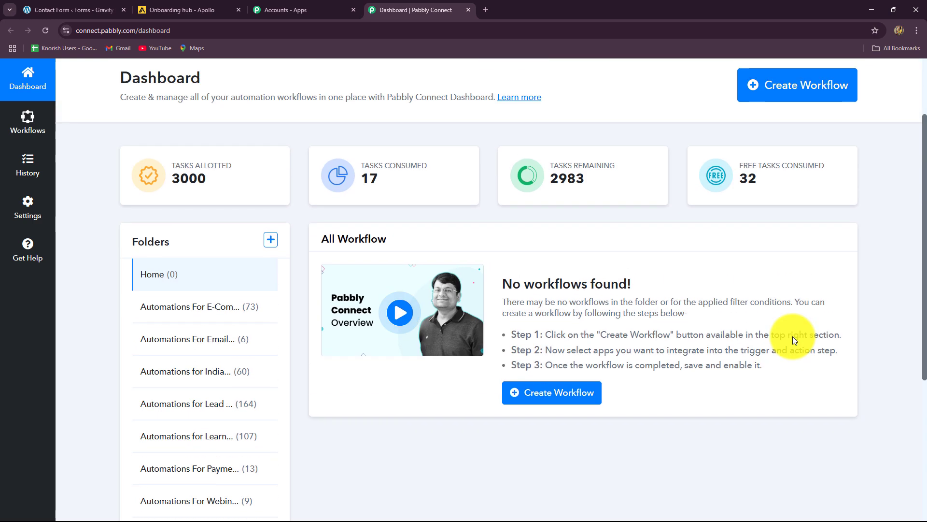
{"action": "scroll", "coordinate": [793, 339], "scroll_direction": "down", "scroll_amount": 5}
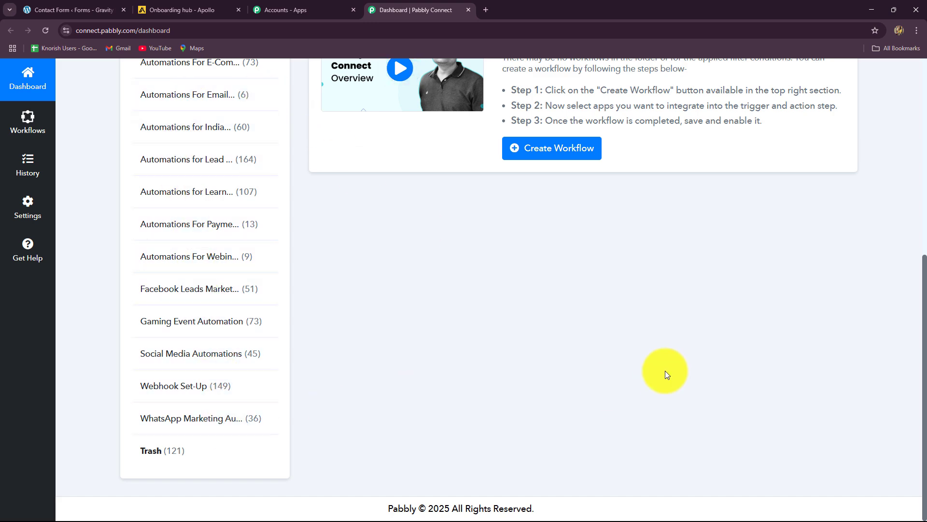
{"action": "scroll", "coordinate": [665, 370], "scroll_direction": "up", "scroll_amount": 5}
{"action": "left_click", "coordinate": [808, 184]}
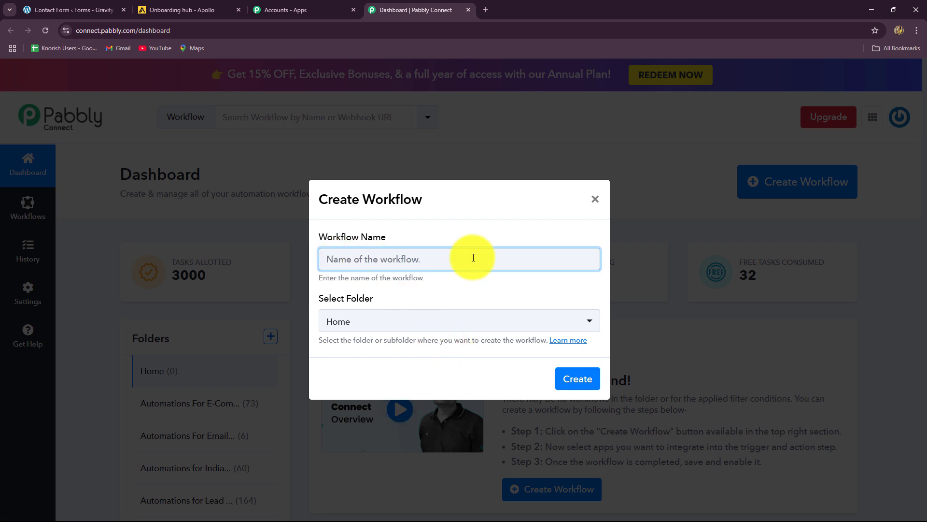
Step: Name the workflow 'Create Apollo.io Contact on Gravity Forms Submission', file it in Automations for Lead Management, and create it
{"action": "type", "text": "Create Apollo.io Contact on Gravity Forms Submission"}
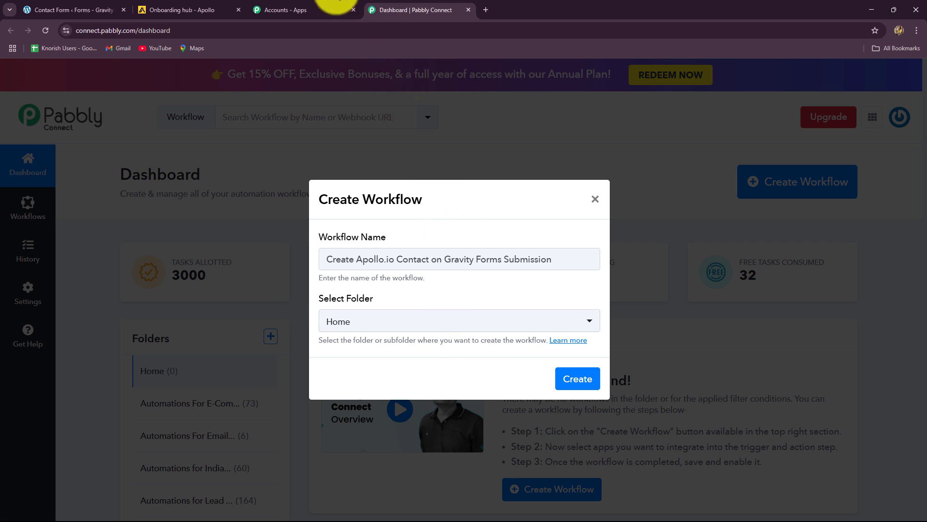
{"action": "left_click", "coordinate": [418, 325]}
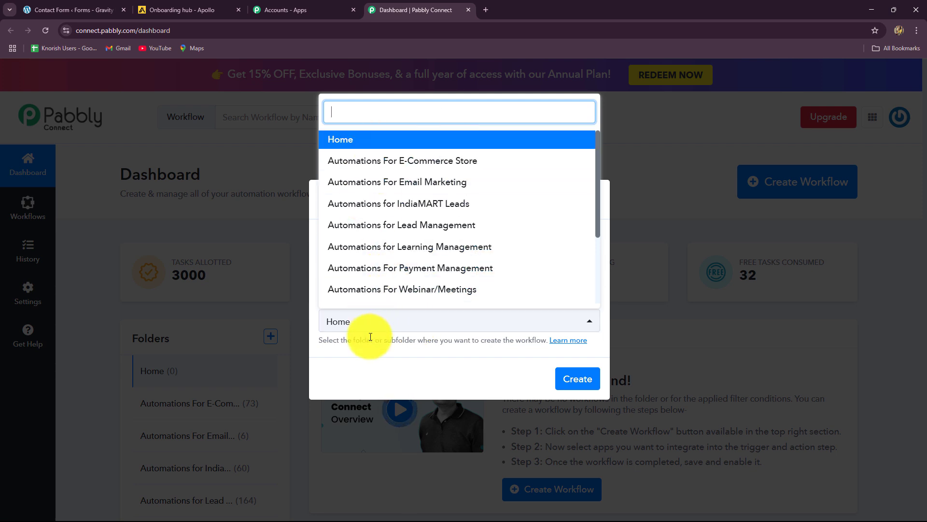
{"action": "left_click", "coordinate": [401, 225]}
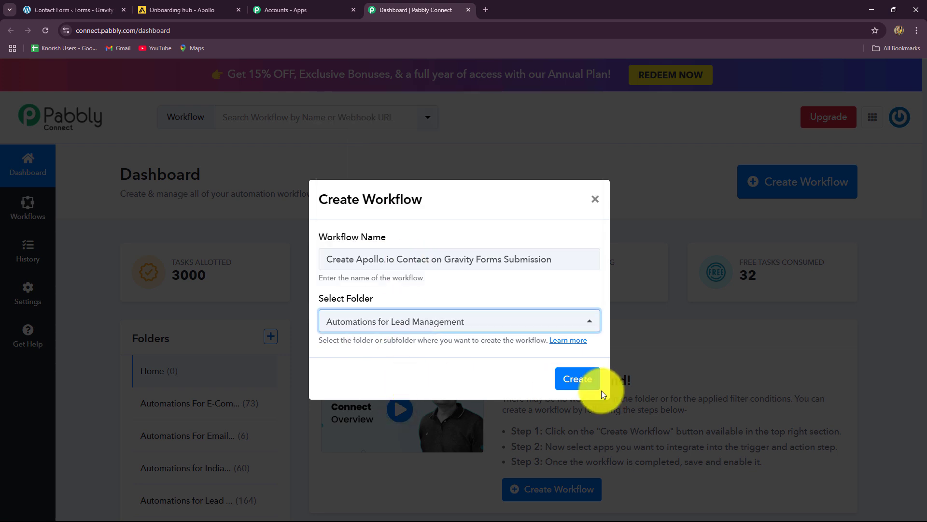
{"action": "left_click", "coordinate": [588, 379]}
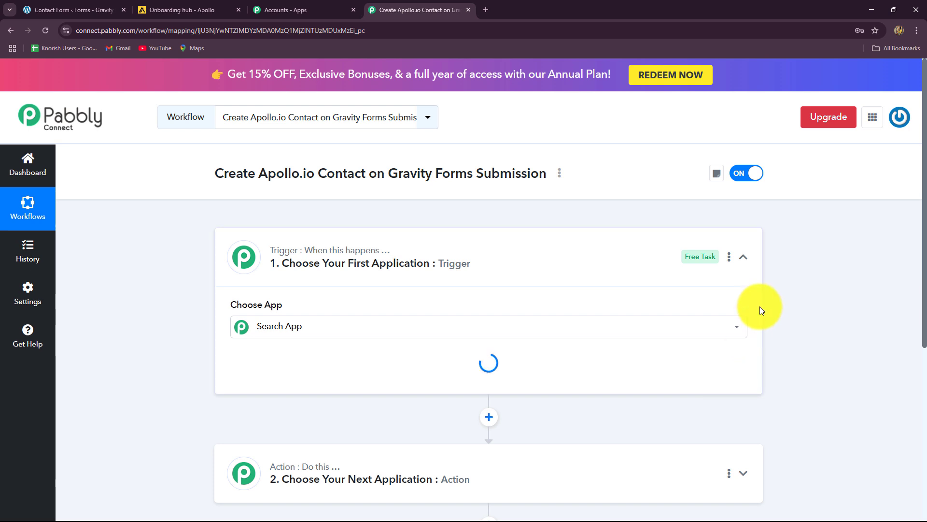
Step: Expand and collapse the empty trigger step to preview its Choose App grid
{"action": "left_click", "coordinate": [743, 257]}
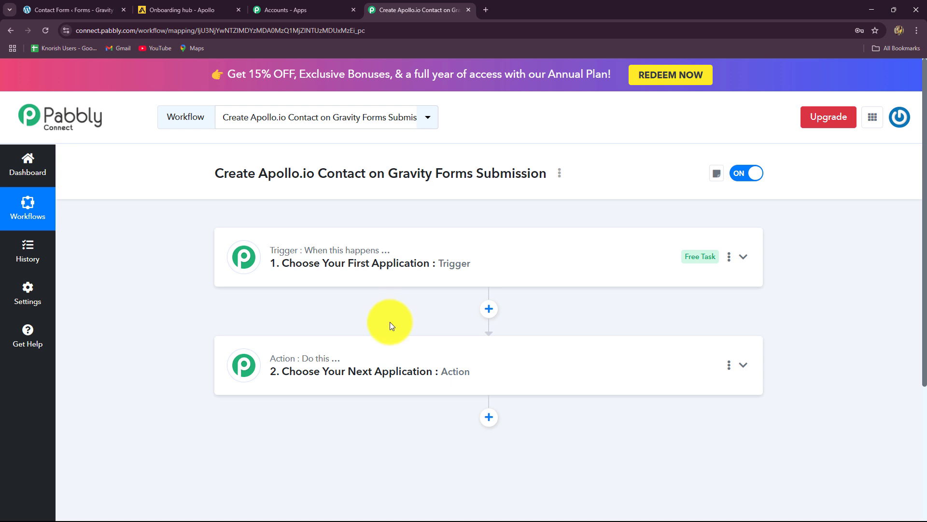
{"action": "left_click", "coordinate": [337, 266]}
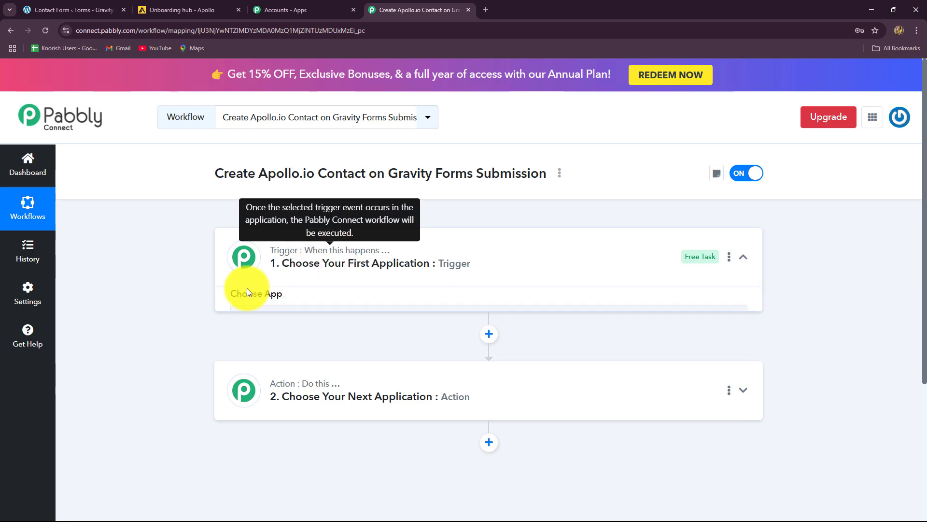
{"action": "scroll", "coordinate": [172, 292], "scroll_direction": "down", "scroll_amount": 2}
{"action": "left_click", "coordinate": [274, 224]}
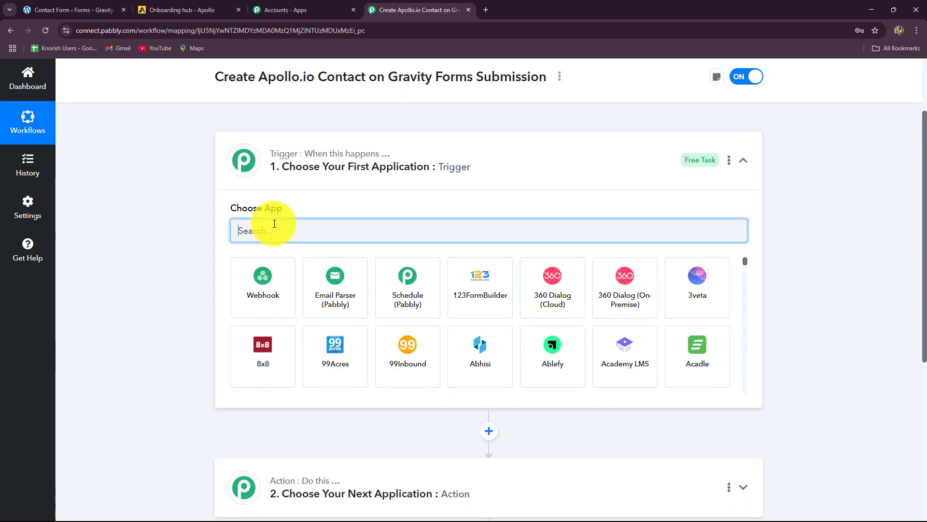
{"action": "left_click", "coordinate": [743, 160]}
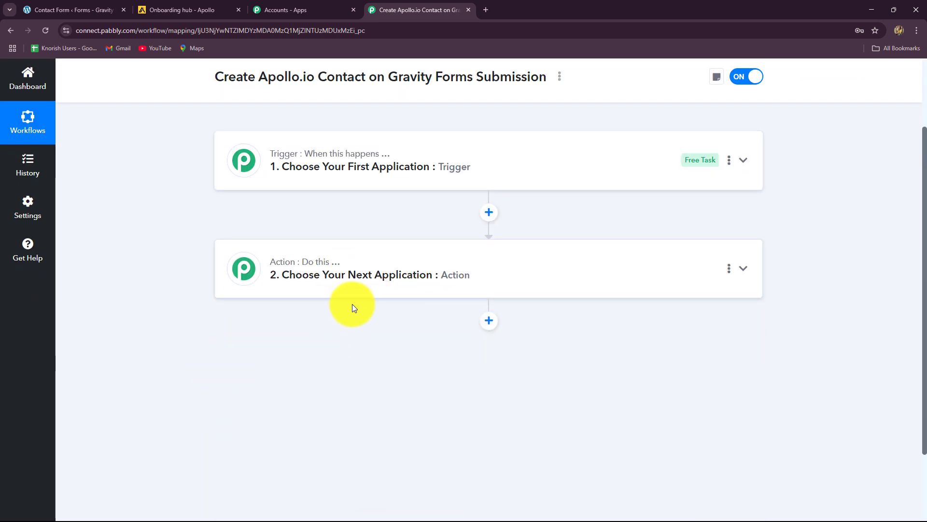
{"action": "scroll", "coordinate": [348, 304], "scroll_direction": "up", "scroll_amount": 2}
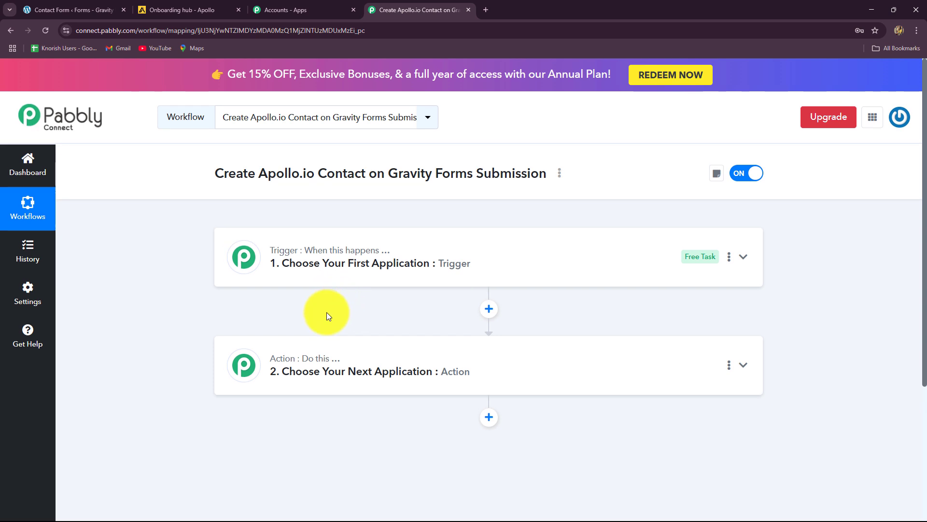
Step: Set the trigger app to Gravity Forms with the New Response event
{"action": "left_click", "coordinate": [332, 262]}
{"action": "scroll", "coordinate": [149, 284], "scroll_direction": "down", "scroll_amount": 2}
{"action": "left_click", "coordinate": [261, 236]}
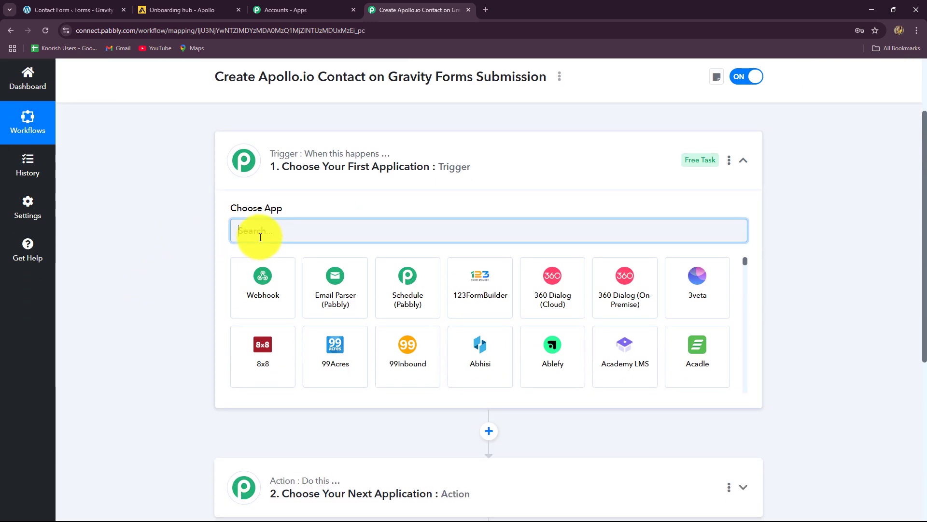
{"action": "type", "text": "Gra"}
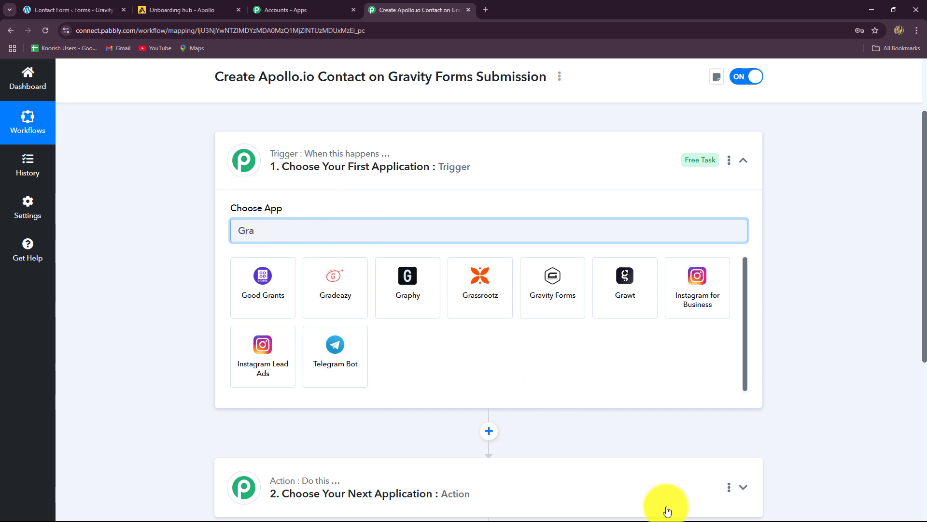
{"action": "type", "text": "v"}
{"action": "left_click", "coordinate": [276, 302]}
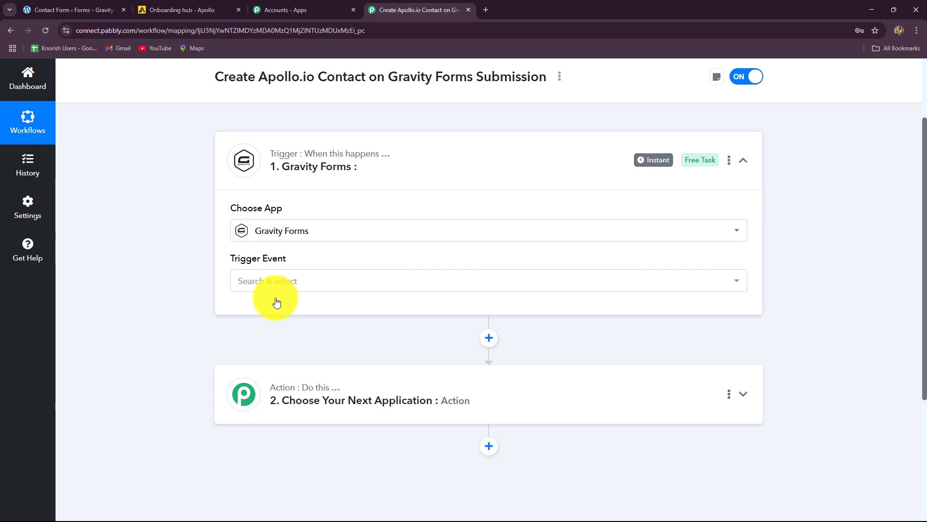
{"action": "left_click", "coordinate": [285, 285]}
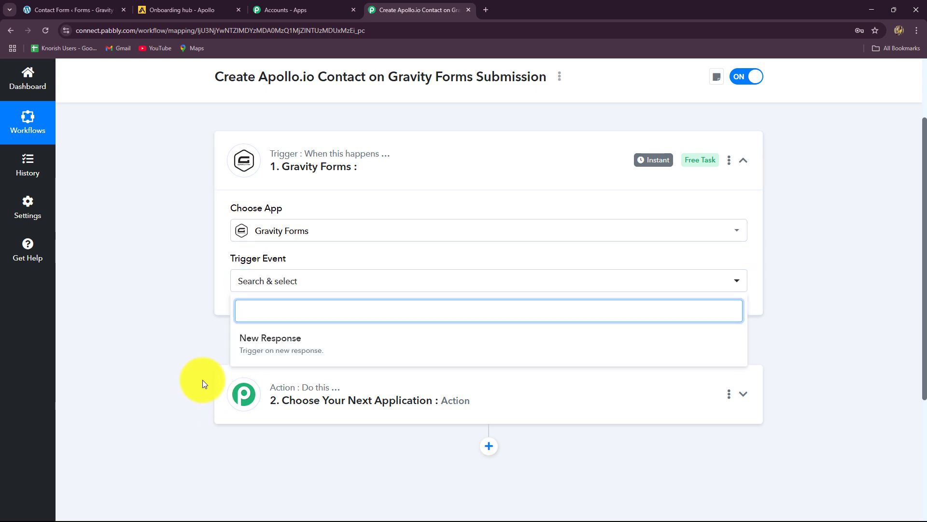
{"action": "left_click", "coordinate": [259, 359]}
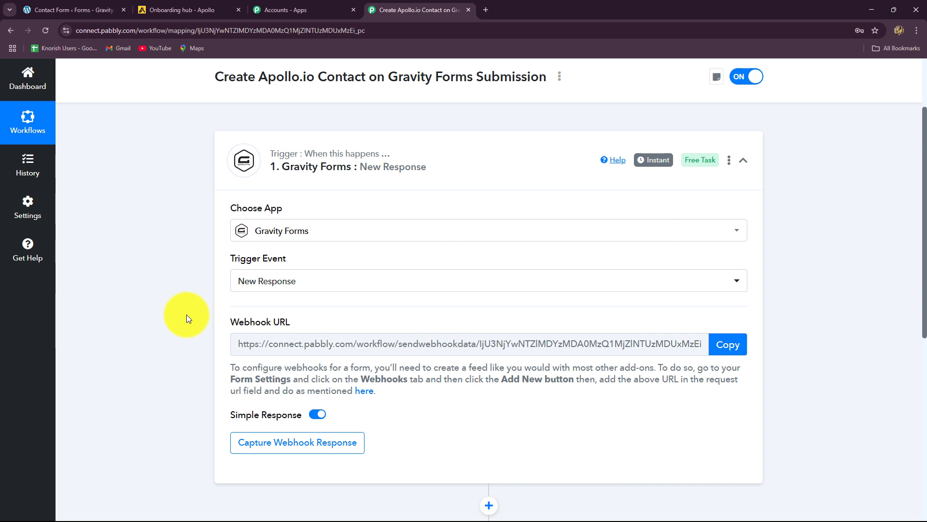
Step: Read the webhook setup notes, then copy the webhook URL and start waiting for a response
{"action": "scroll", "coordinate": [187, 311], "scroll_direction": "down", "scroll_amount": 2}
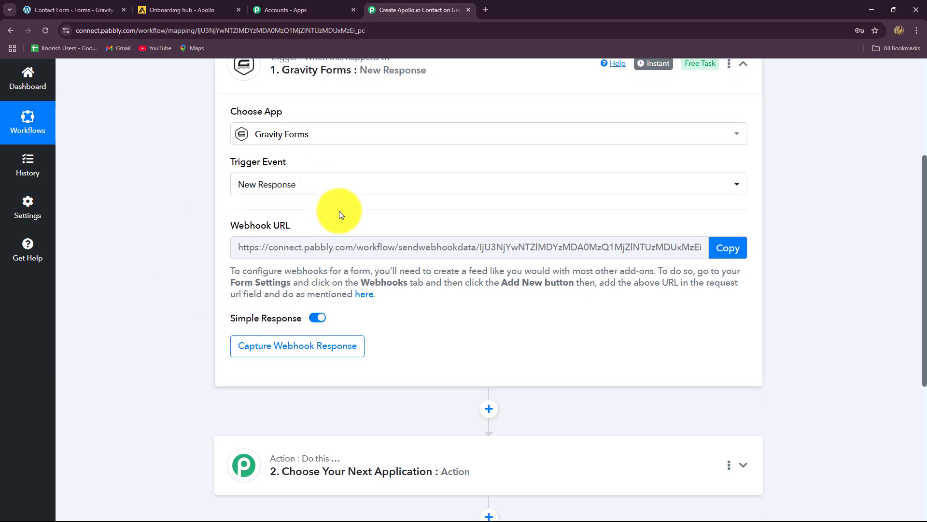
{"action": "left_click_drag", "start_coordinate": [234, 270], "coordinate": [373, 295]}
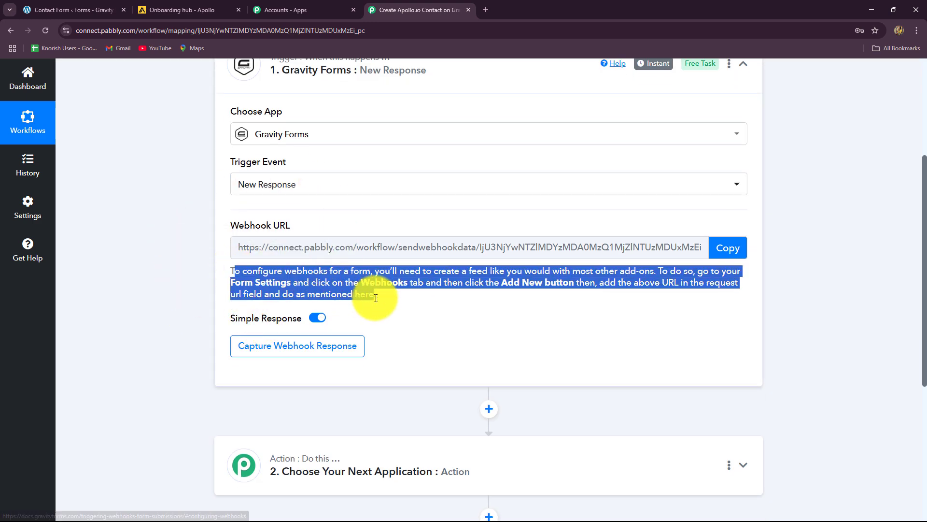
{"action": "left_click", "coordinate": [424, 337]}
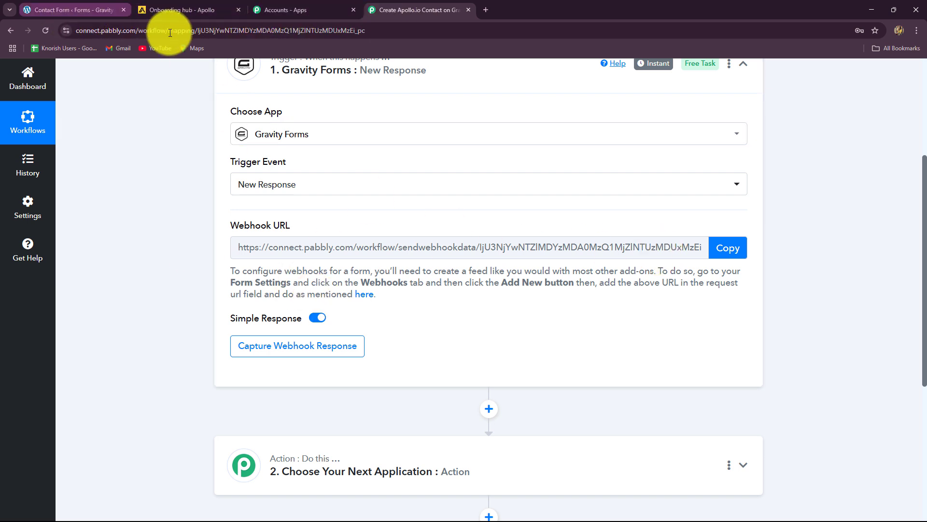
{"action": "left_click", "coordinate": [66, 11]}
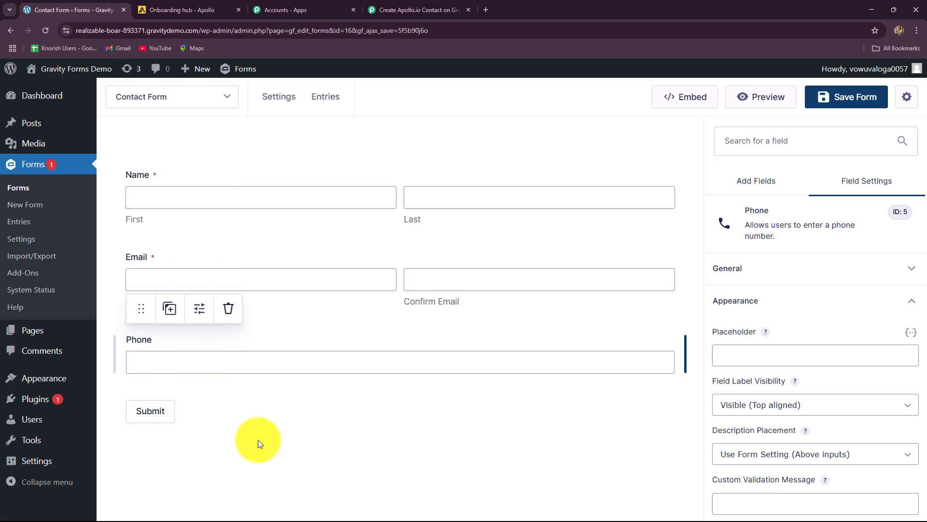
{"action": "left_click", "coordinate": [399, 6]}
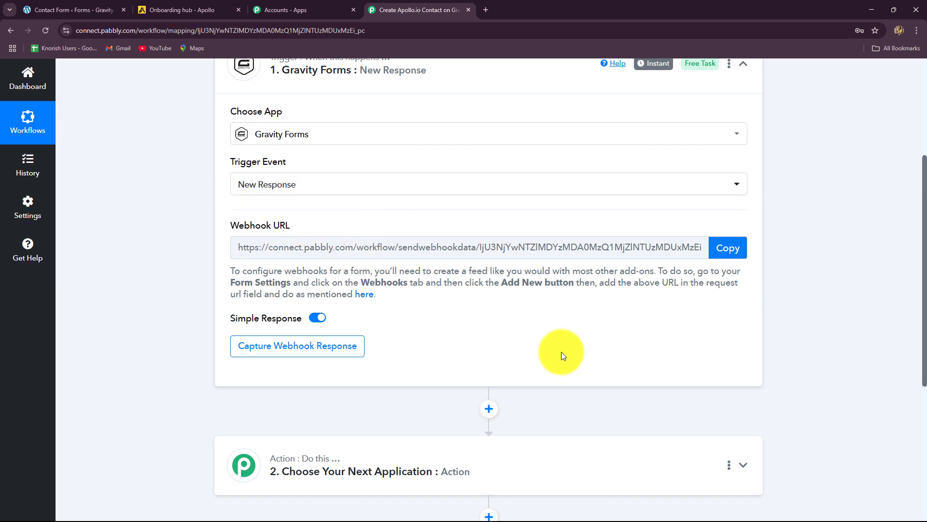
{"action": "left_click", "coordinate": [718, 247]}
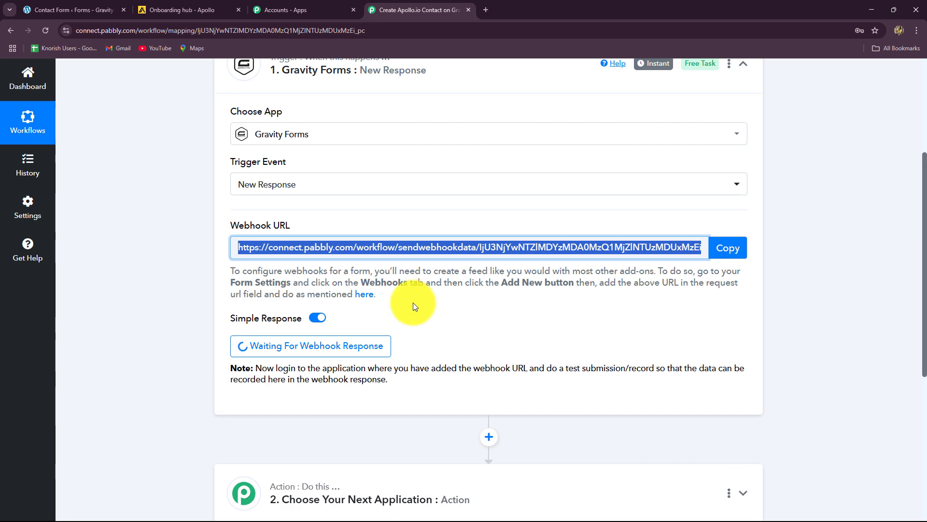
Step: Open the Contact Form's Form Settings and then its Webhooks feed page in WordPress admin
{"action": "left_click", "coordinate": [29, 9]}
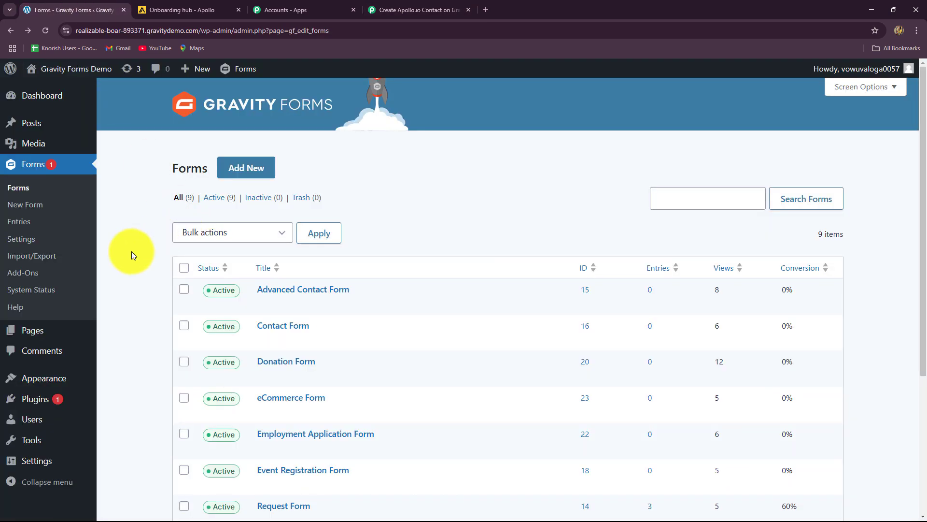
{"action": "scroll", "coordinate": [131, 251], "scroll_direction": "down", "scroll_amount": 4}
{"action": "scroll", "coordinate": [132, 251], "scroll_direction": "up", "scroll_amount": 4}
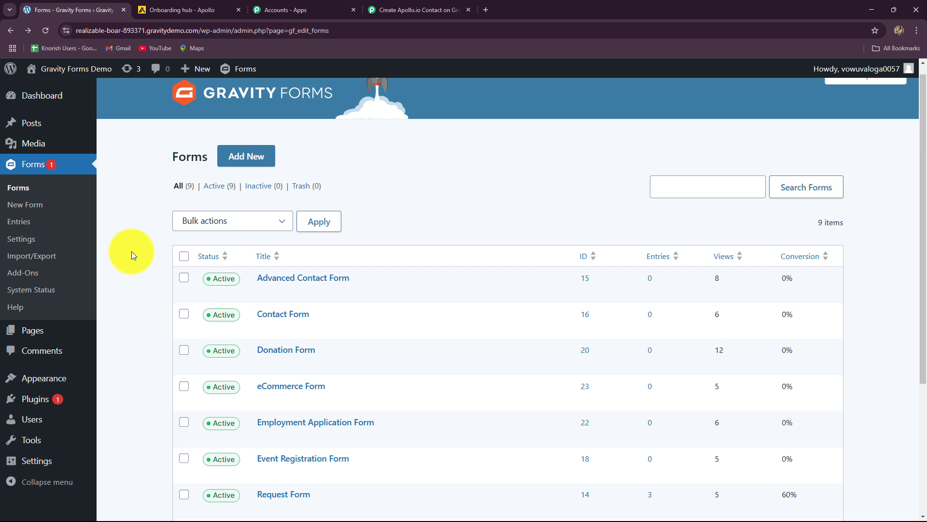
{"action": "scroll", "coordinate": [133, 255], "scroll_direction": "down", "scroll_amount": 2}
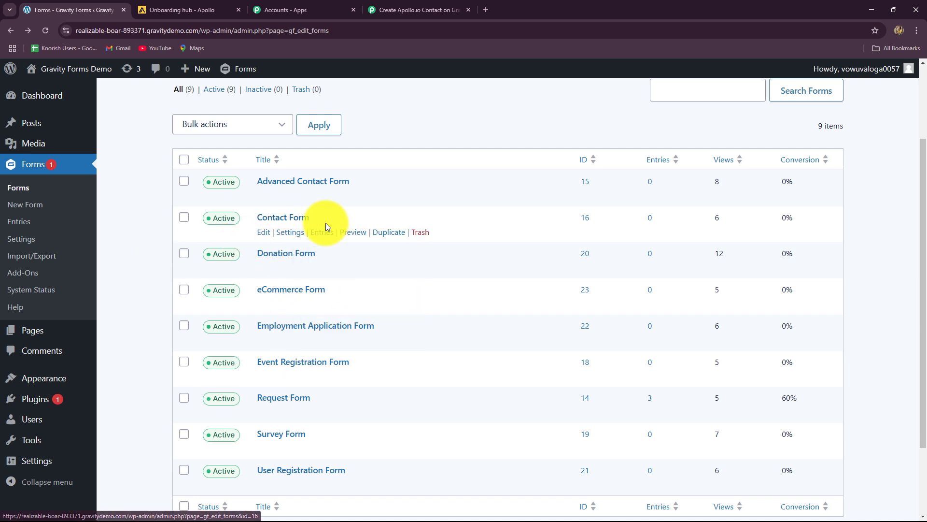
{"action": "left_click", "coordinate": [263, 236]}
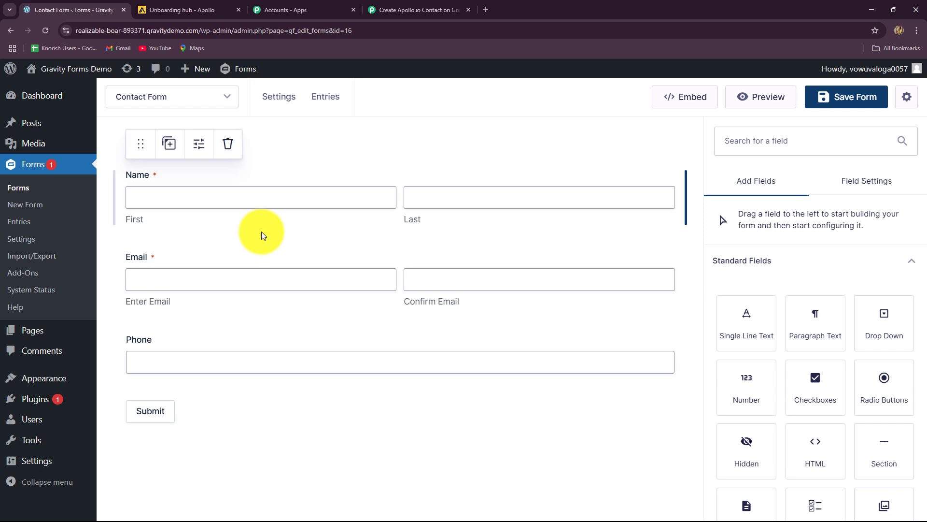
{"action": "mouse_move", "coordinate": [262, 100]}
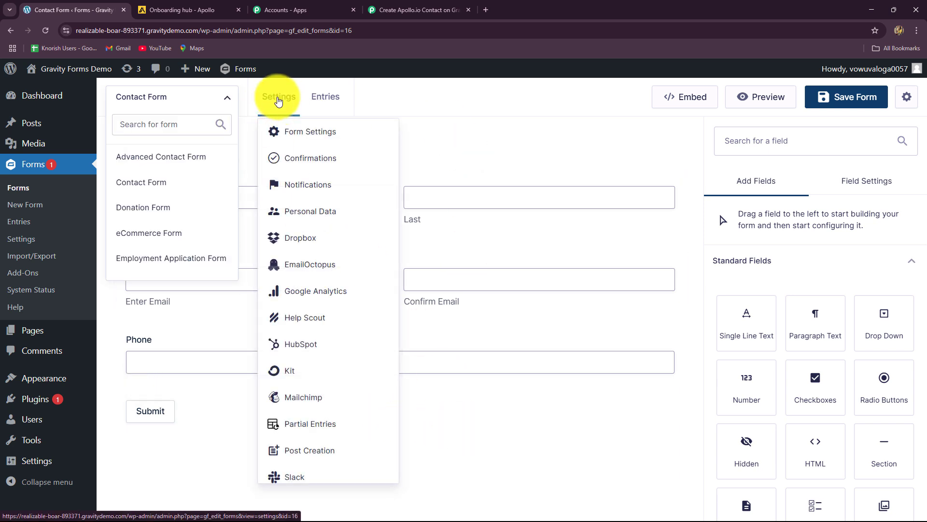
{"action": "left_click", "coordinate": [290, 129]}
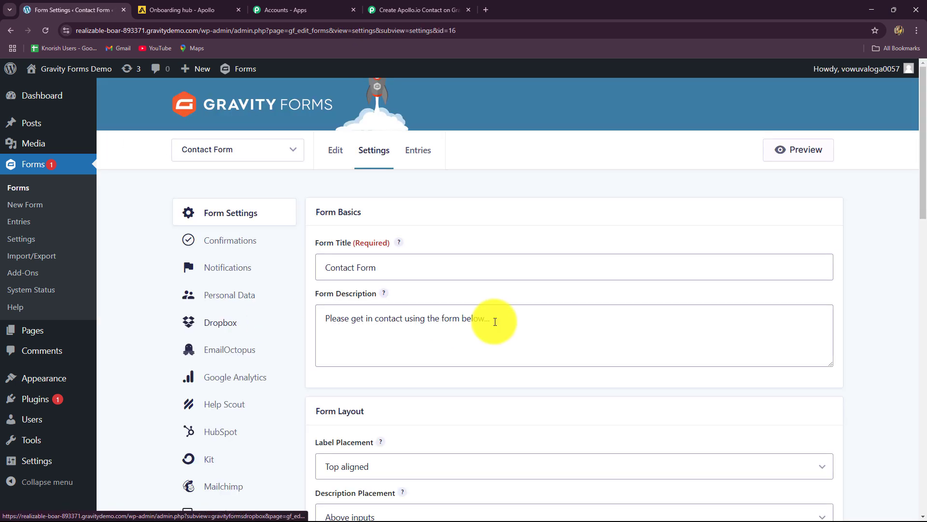
{"action": "scroll", "coordinate": [254, 381], "scroll_direction": "down", "scroll_amount": 4}
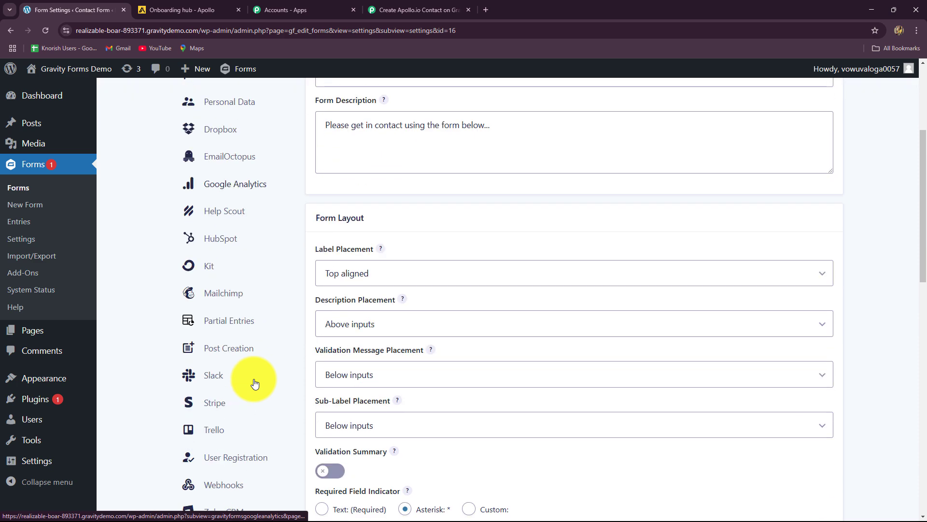
{"action": "left_click", "coordinate": [221, 484]}
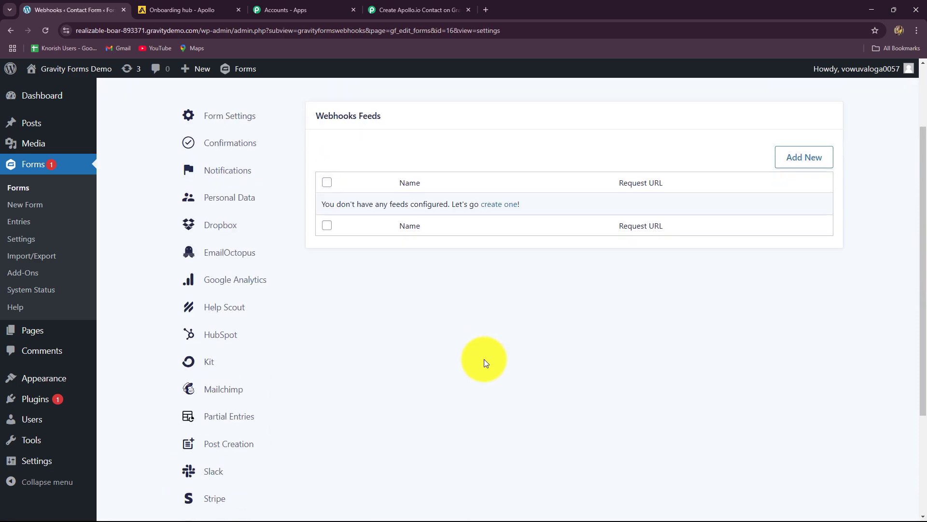
Step: Add webhook feed 'Webhooks Feed 3' with the Pabbly URL as request URL and save it
{"action": "scroll", "coordinate": [485, 363], "scroll_direction": "up", "scroll_amount": 2}
{"action": "left_click", "coordinate": [801, 255]}
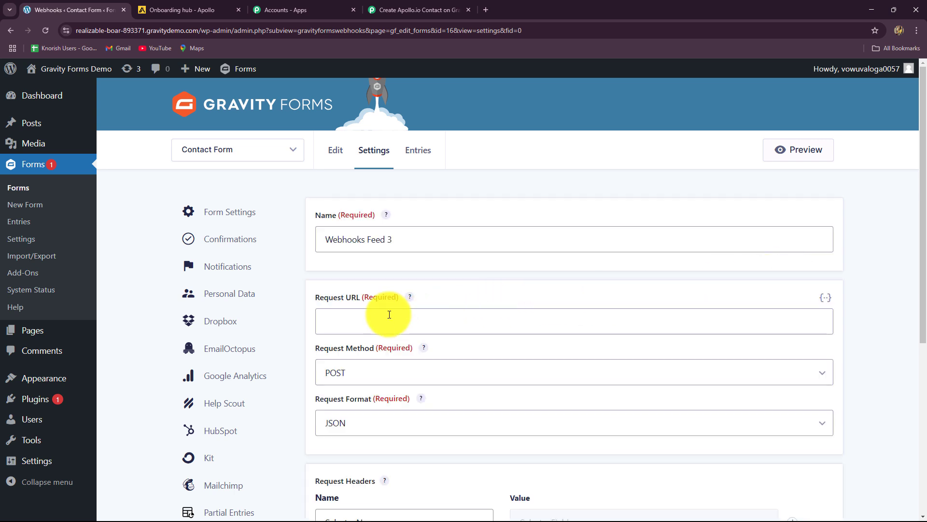
{"action": "scroll", "coordinate": [389, 314], "scroll_direction": "down", "scroll_amount": 2}
{"action": "left_click", "coordinate": [367, 224]}
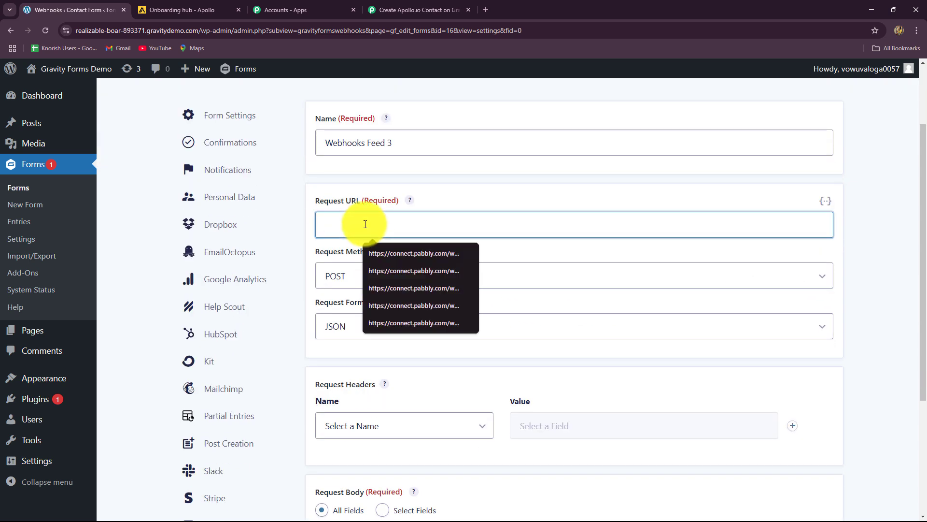
{"action": "key", "text": "ctrl+v"}
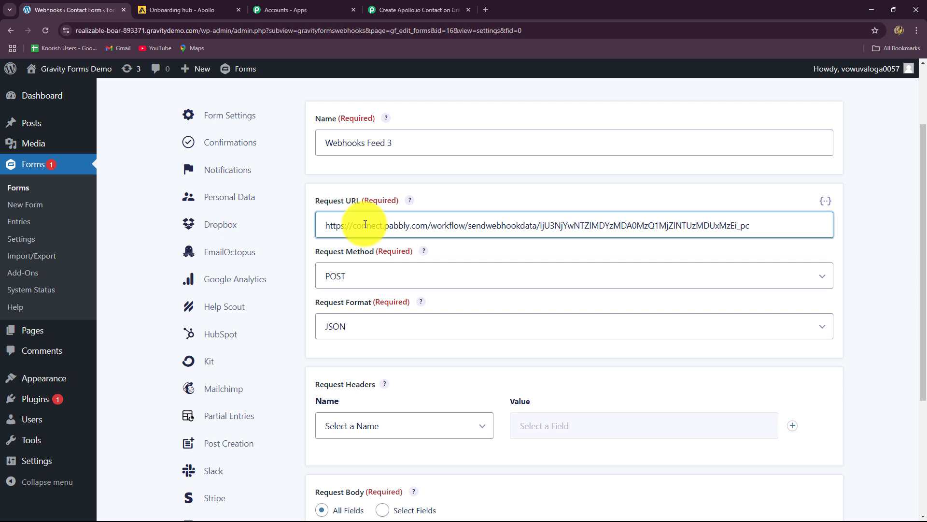
{"action": "left_click_drag", "start_coordinate": [401, 143], "coordinate": [356, 108]}
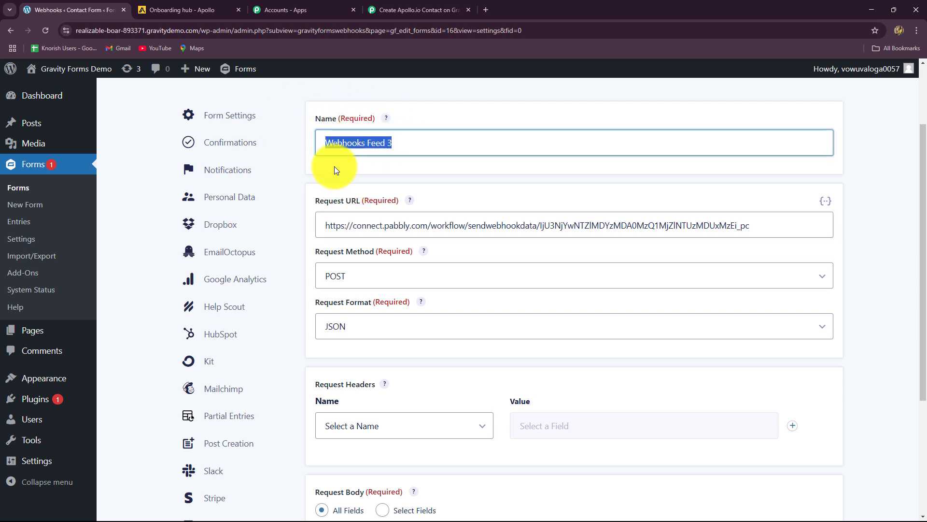
{"action": "left_click", "coordinate": [309, 165]}
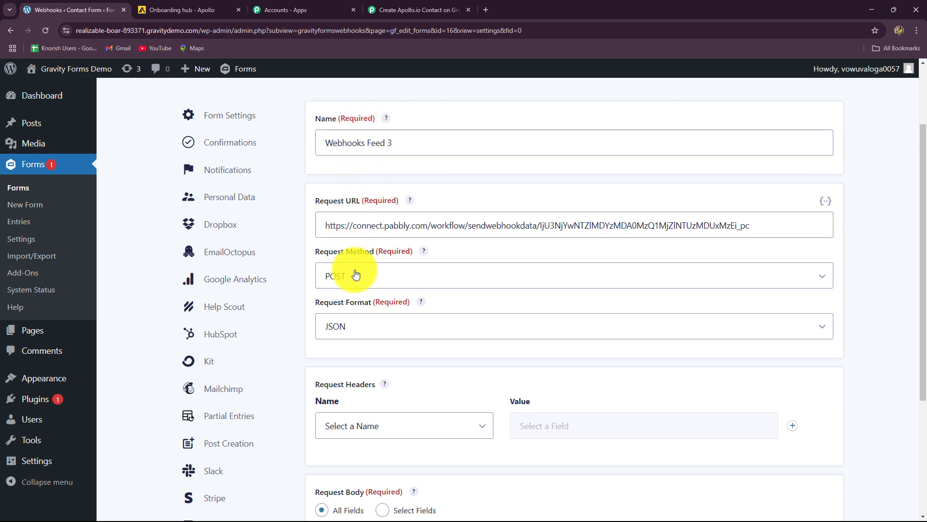
{"action": "scroll", "coordinate": [356, 274], "scroll_direction": "down", "scroll_amount": 2}
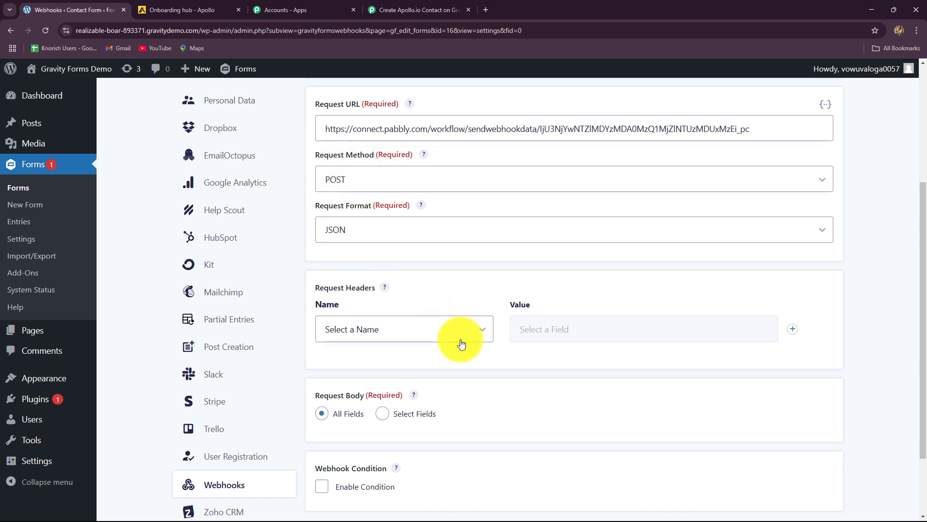
{"action": "scroll", "coordinate": [459, 340], "scroll_direction": "down", "scroll_amount": 2}
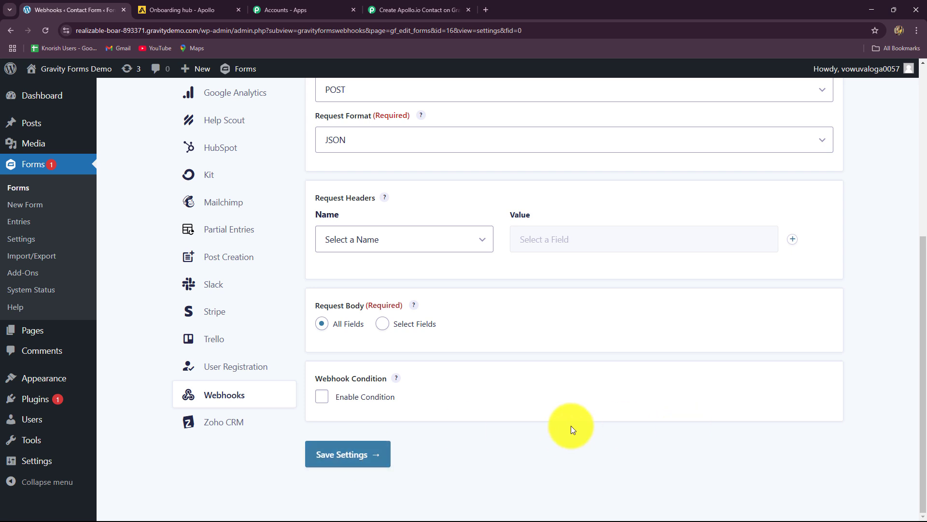
{"action": "left_click", "coordinate": [356, 452]}
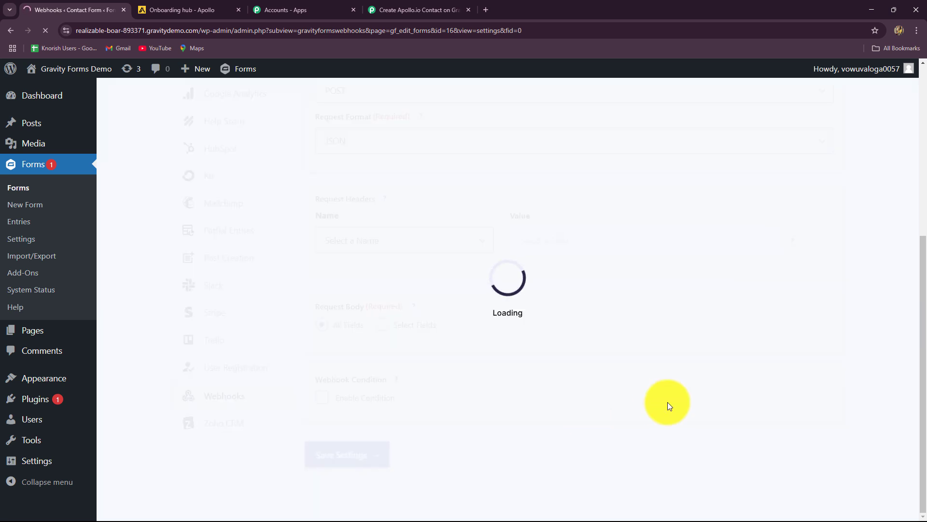
{"action": "scroll", "coordinate": [489, 293], "scroll_direction": "down", "scroll_amount": 7}
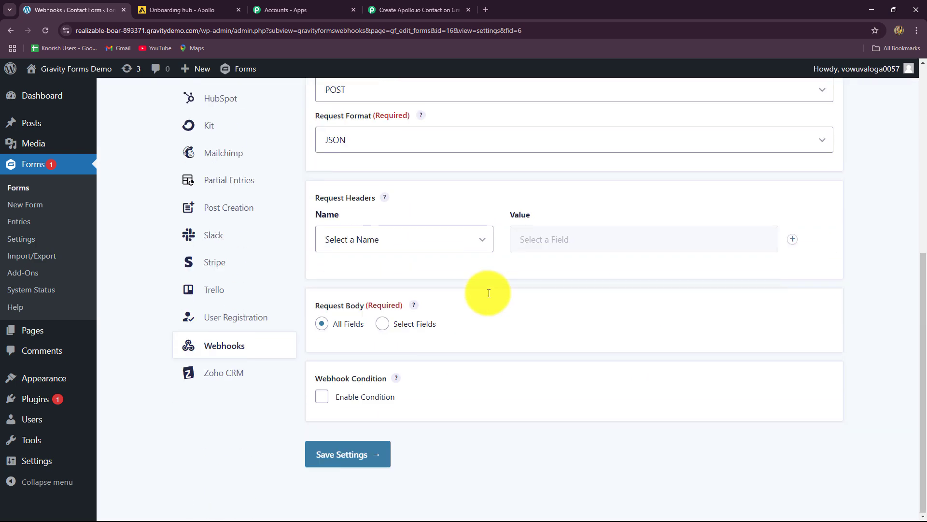
{"action": "scroll", "coordinate": [486, 309], "scroll_direction": "up", "scroll_amount": 10}
Step: Check the waiting Pabbly trigger's test-submission note, then return to the saved feed
{"action": "left_click", "coordinate": [416, 9]}
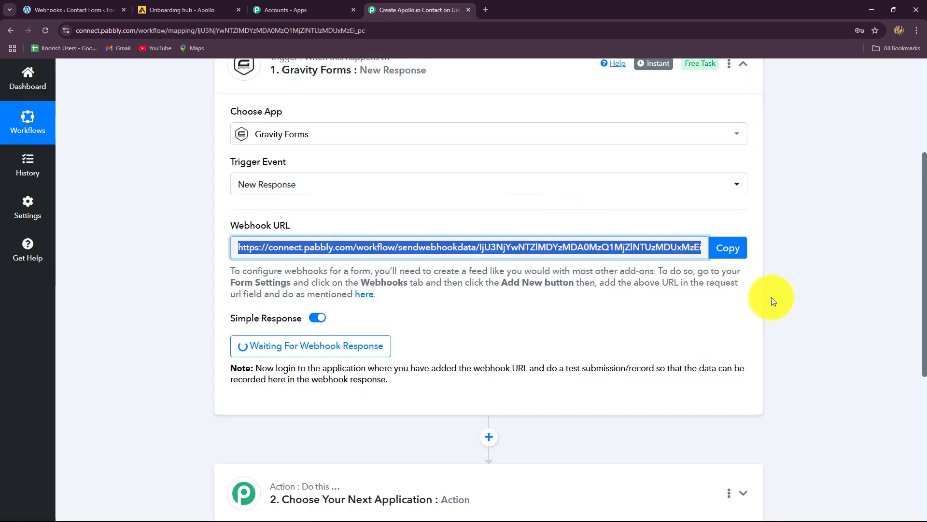
{"action": "scroll", "coordinate": [772, 299], "scroll_direction": "down", "scroll_amount": 4}
{"action": "scroll", "coordinate": [772, 299], "scroll_direction": "up", "scroll_amount": 4}
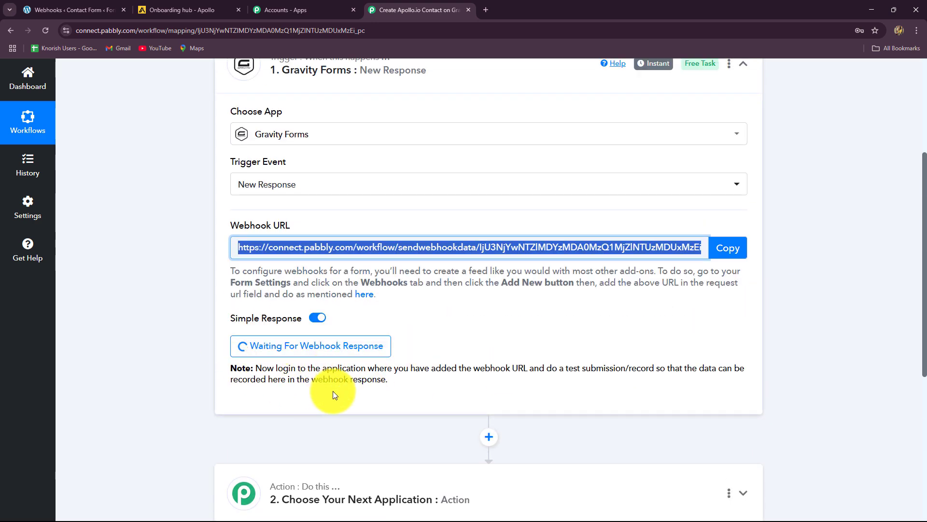
{"action": "left_click_drag", "start_coordinate": [338, 368], "coordinate": [389, 382]}
{"action": "left_click", "coordinate": [79, 11]}
{"action": "scroll", "coordinate": [363, 333], "scroll_direction": "up", "scroll_amount": 5}
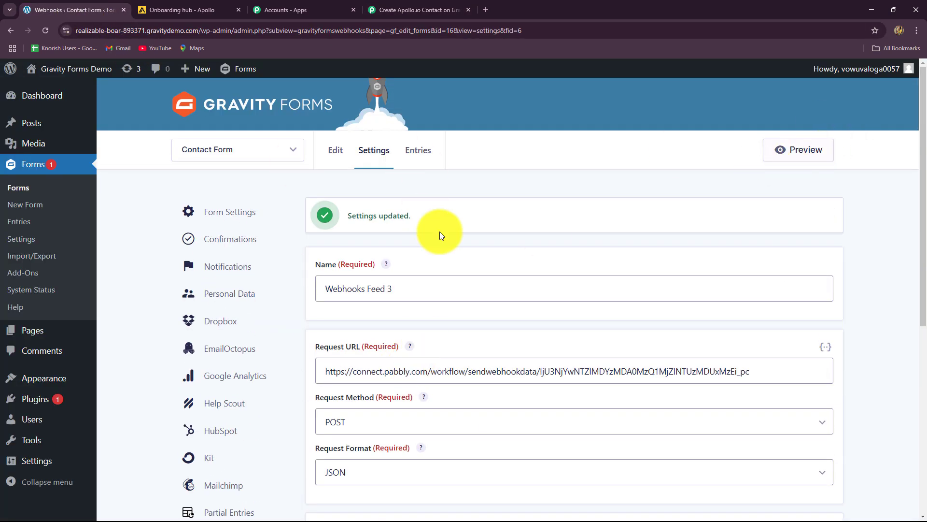
Step: Preview the Contact Form and enter the test lead's first and last name
{"action": "left_click", "coordinate": [792, 147]}
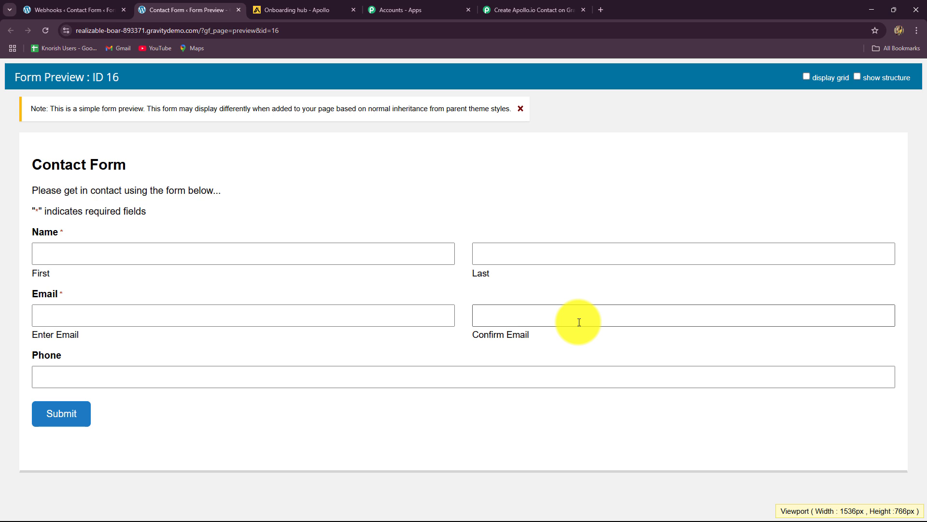
{"action": "left_click", "coordinate": [146, 252]}
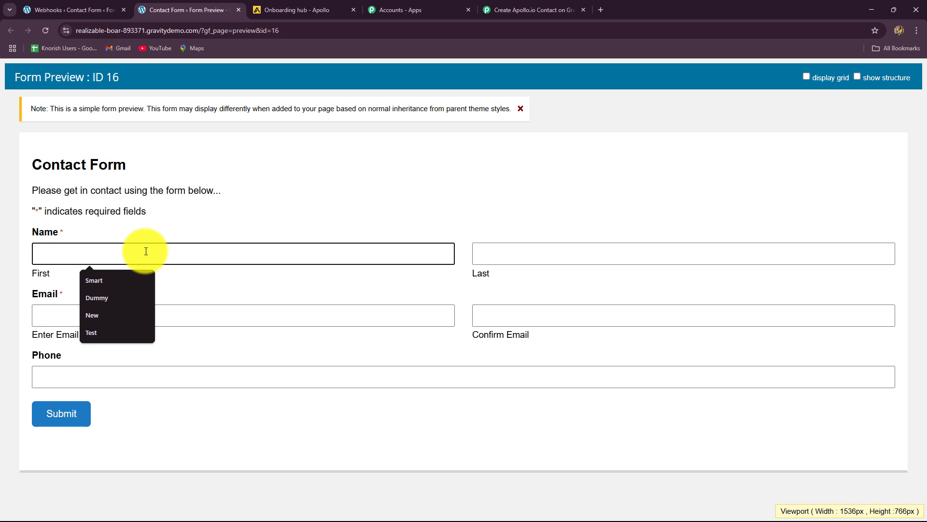
{"action": "type", "text": "Smart"}
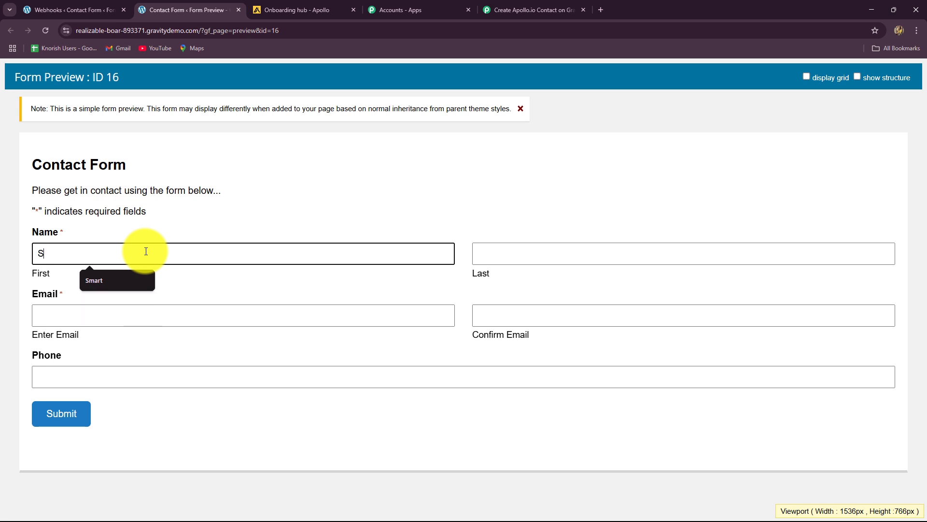
{"action": "left_click", "coordinate": [502, 263]}
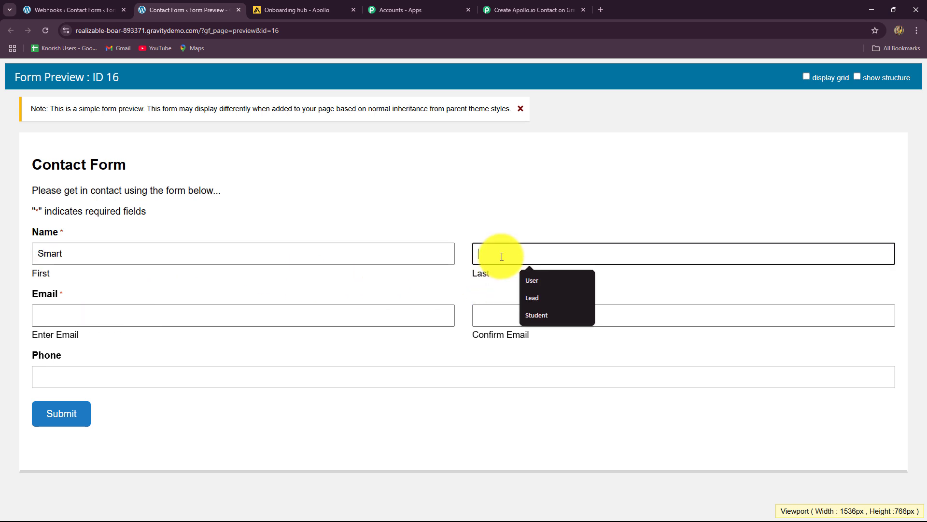
{"action": "left_click", "coordinate": [523, 296]}
Step: Fill in the test lead's email, its confirmation and phone number, then submit the form
{"action": "left_click", "coordinate": [235, 321]}
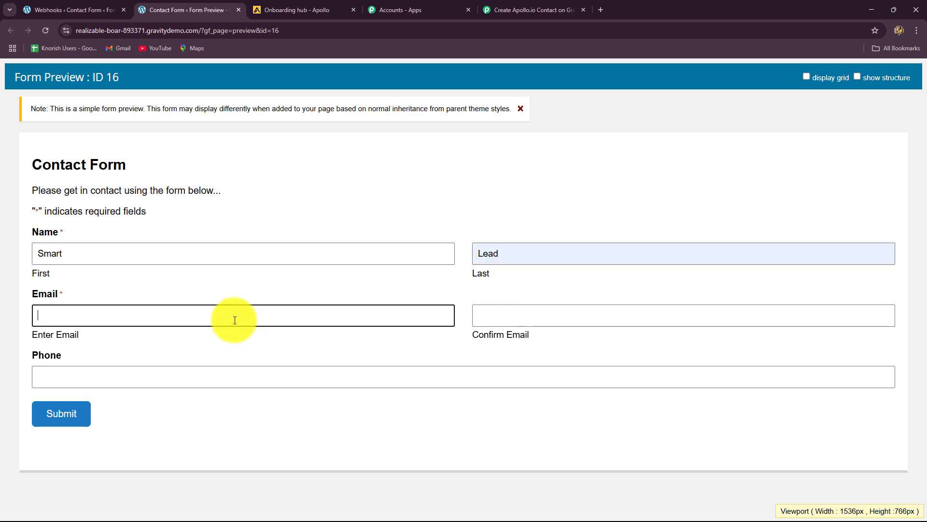
{"action": "left_click_drag", "start_coordinate": [141, 315], "coordinate": [12, 331]}
{"action": "key", "text": "ctrl+c"}
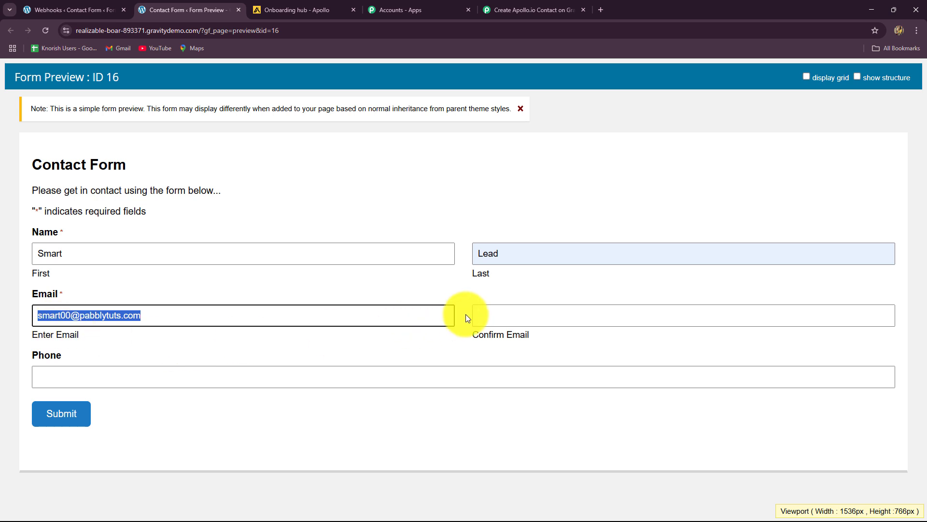
{"action": "left_click", "coordinate": [485, 316]}
{"action": "key", "text": "ctrl+v"}
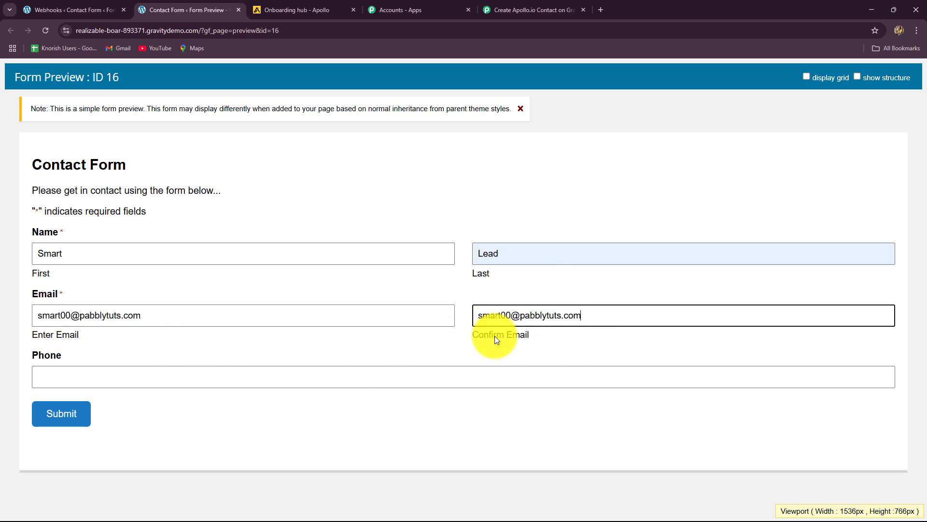
{"action": "left_click", "coordinate": [236, 378]}
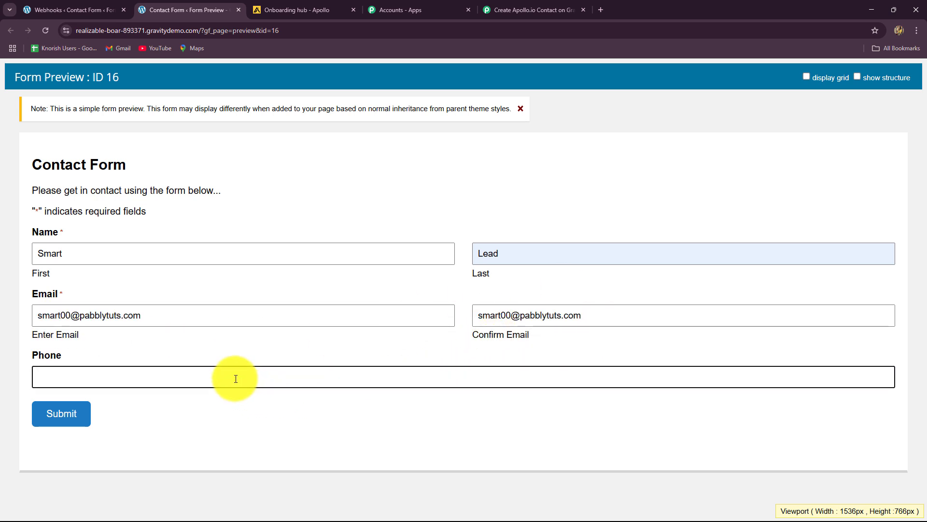
{"action": "type", "text": "9090909090"}
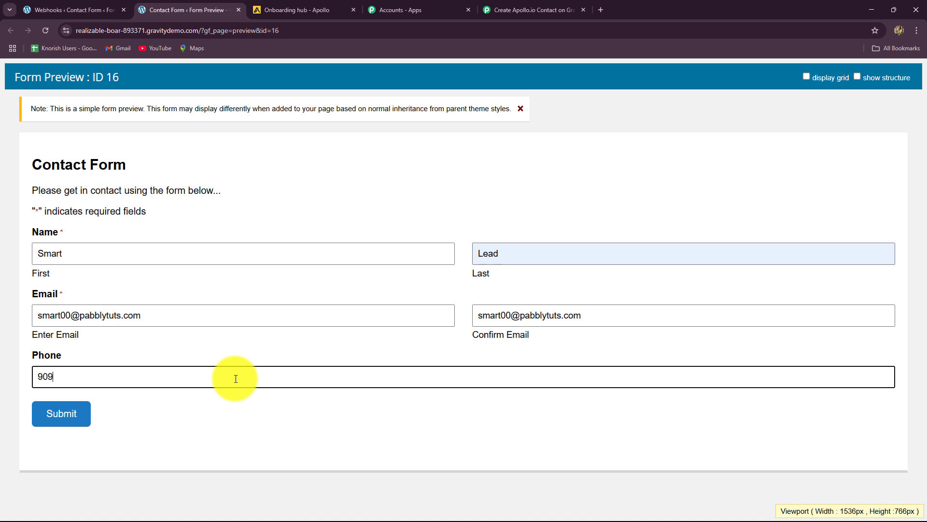
{"action": "key", "text": "Return"}
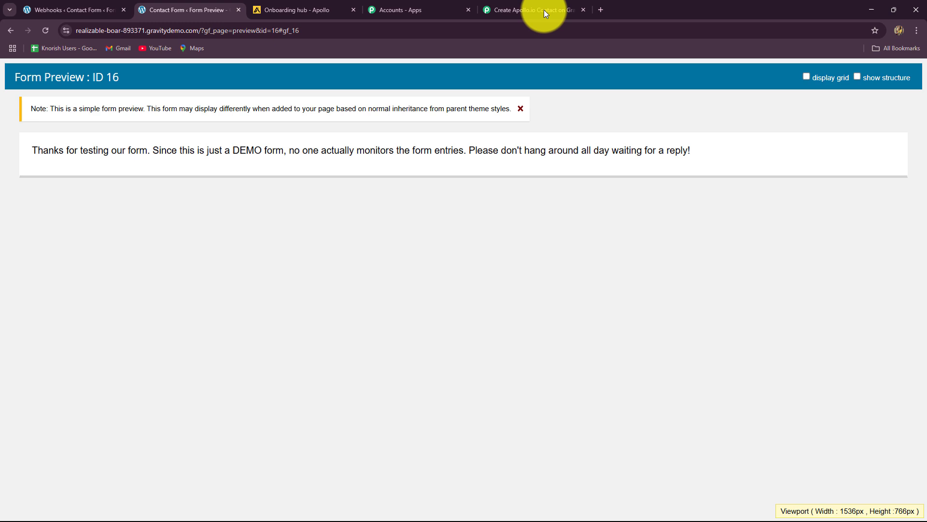
{"action": "left_click", "coordinate": [544, 7]}
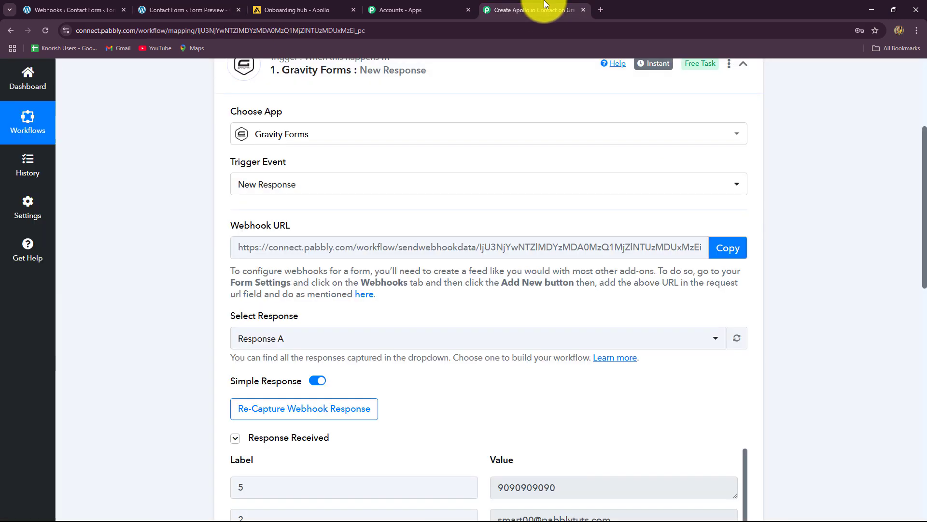
{"action": "scroll", "coordinate": [839, 251], "scroll_direction": "down", "scroll_amount": 5}
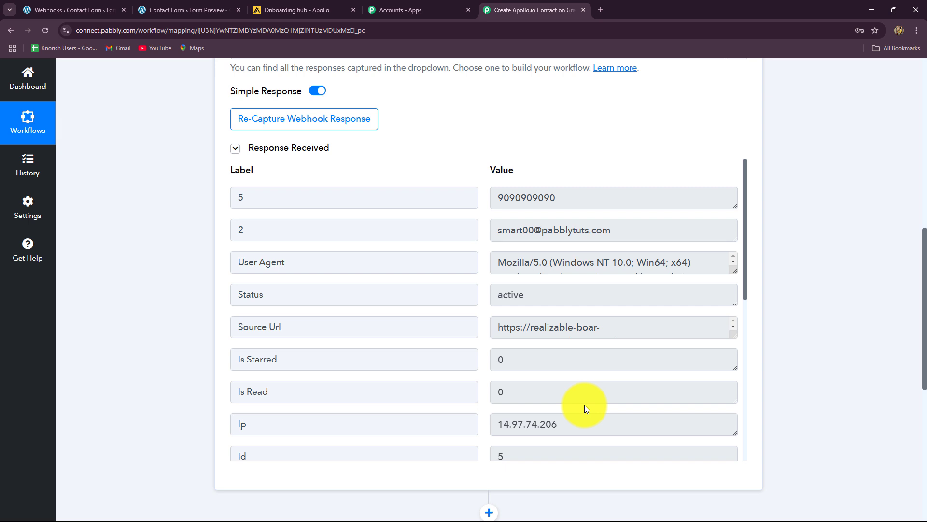
{"action": "left_click_drag", "start_coordinate": [585, 207], "coordinate": [437, 206]}
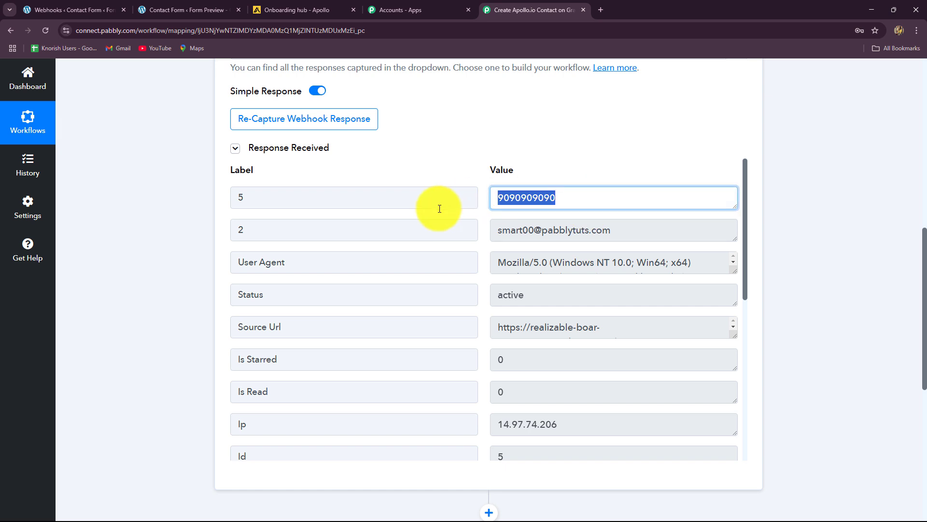
{"action": "left_click", "coordinate": [629, 236]}
{"action": "triple_click", "coordinate": [630, 236]}
{"action": "double_click", "coordinate": [507, 300]}
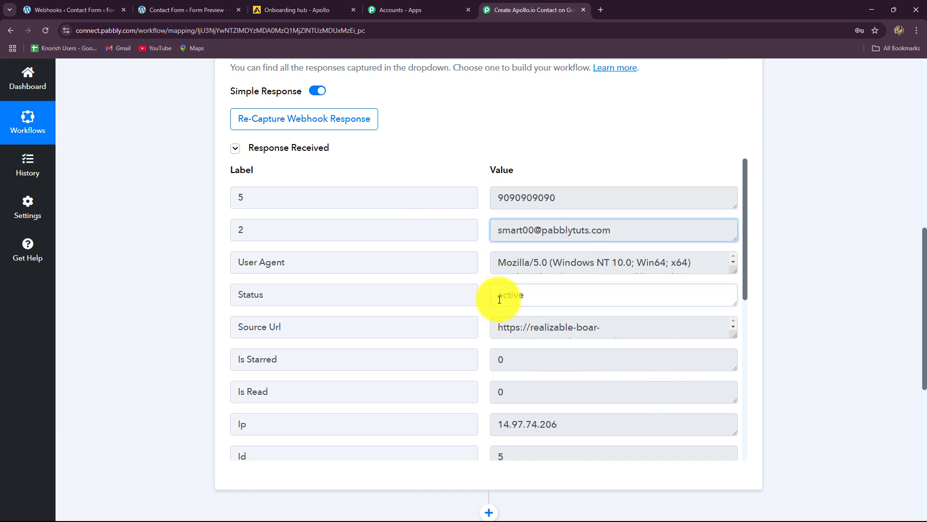
{"action": "scroll", "coordinate": [641, 367], "scroll_direction": "down", "scroll_amount": 4}
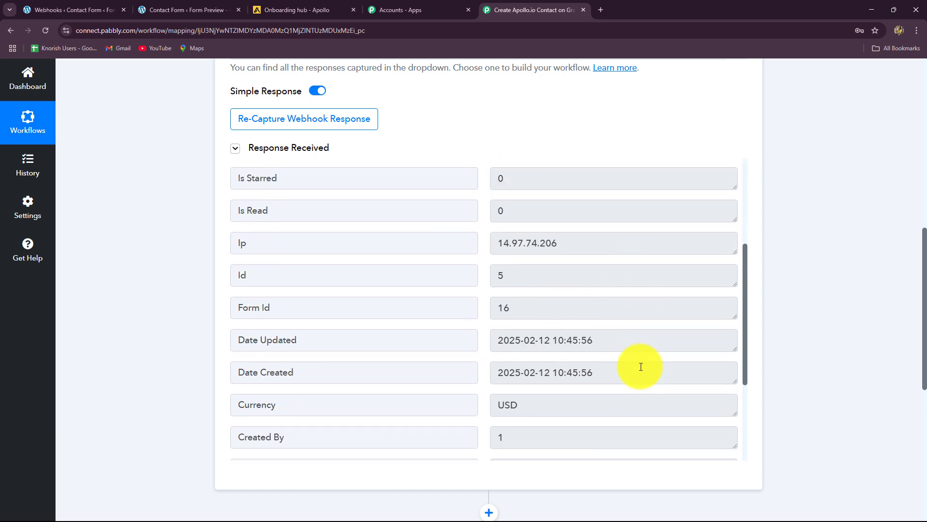
{"action": "scroll", "coordinate": [641, 366], "scroll_direction": "down", "scroll_amount": 3}
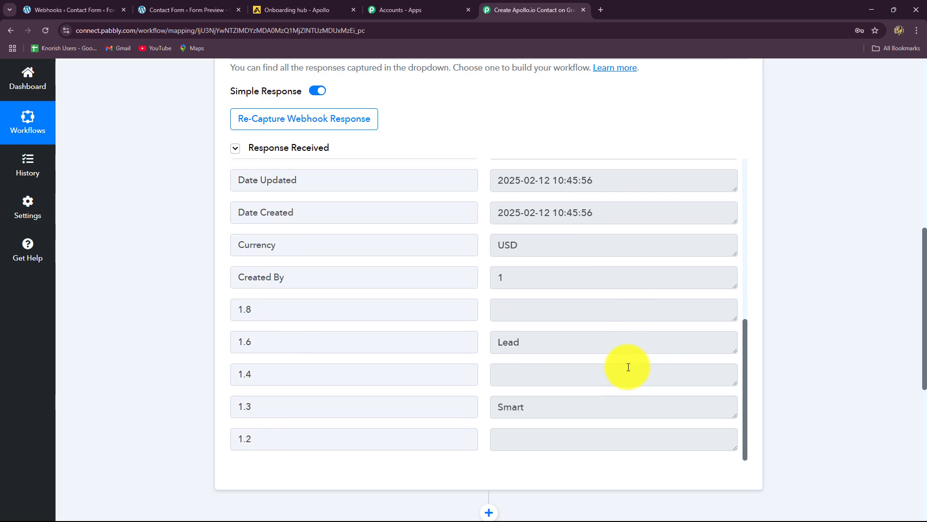
{"action": "left_click", "coordinate": [494, 417]}
{"action": "double_click", "coordinate": [495, 417]}
{"action": "double_click", "coordinate": [539, 340]}
{"action": "scroll", "coordinate": [657, 391], "scroll_direction": "down", "scroll_amount": 5}
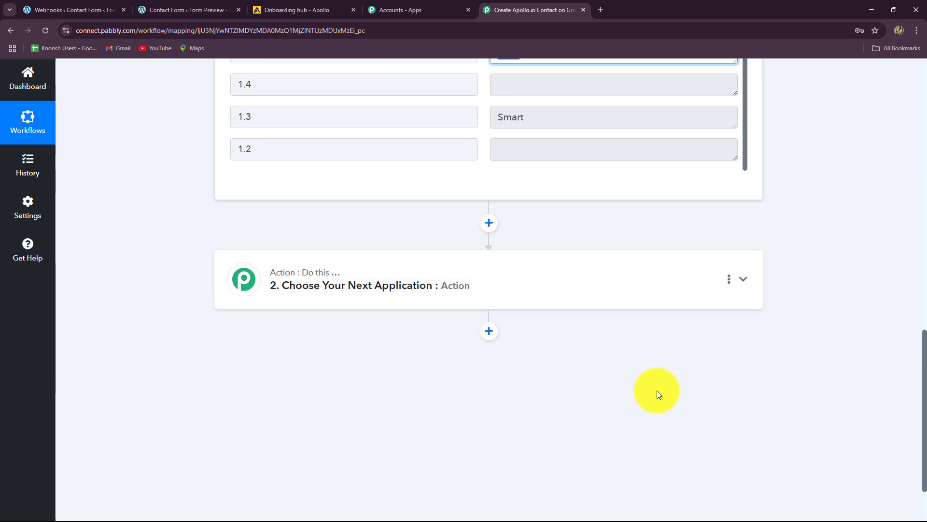
{"action": "scroll", "coordinate": [648, 374], "scroll_direction": "up", "scroll_amount": 5}
{"action": "scroll", "coordinate": [648, 374], "scroll_direction": "up", "scroll_amount": 8}
{"action": "scroll", "coordinate": [848, 352], "scroll_direction": "up", "scroll_amount": 5}
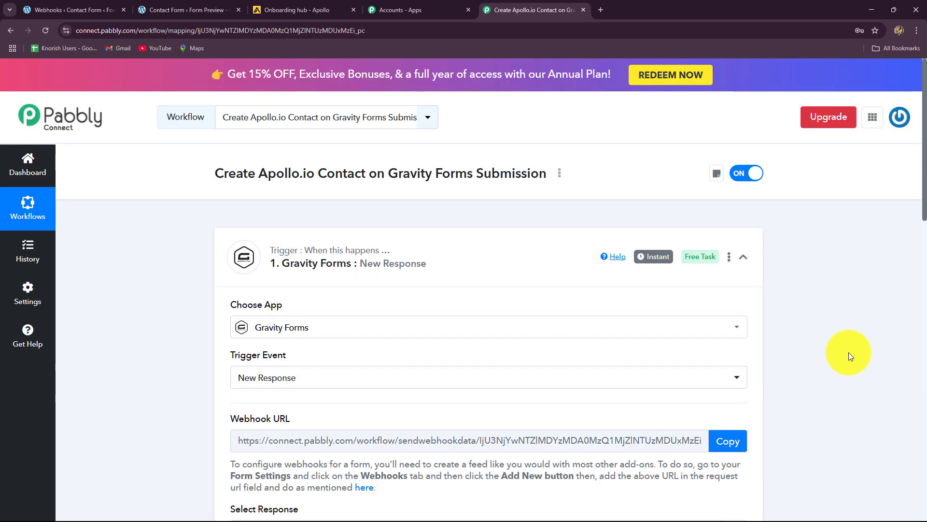
Step: Collapse the Gravity Forms trigger step and glance at the Apollo account tab
{"action": "left_click", "coordinate": [743, 257]}
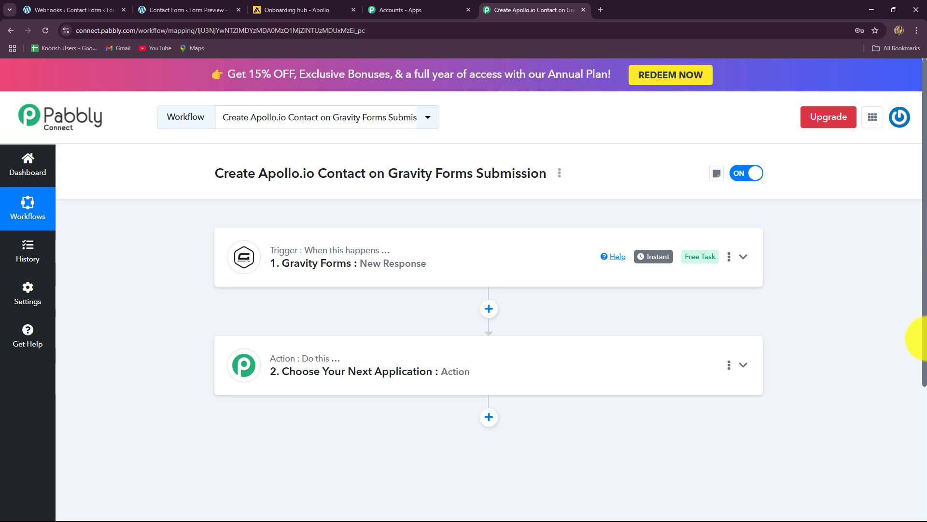
{"action": "left_click", "coordinate": [292, 10]}
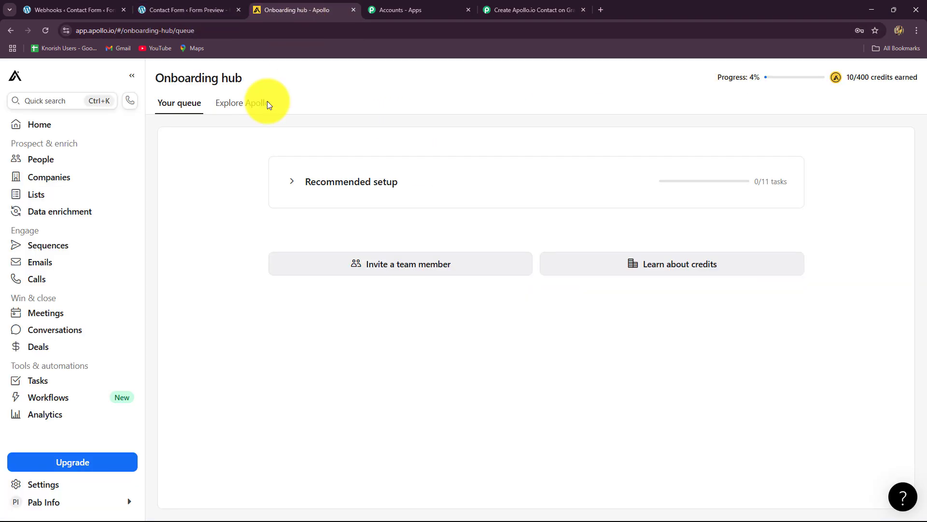
{"action": "left_click", "coordinate": [485, 10]}
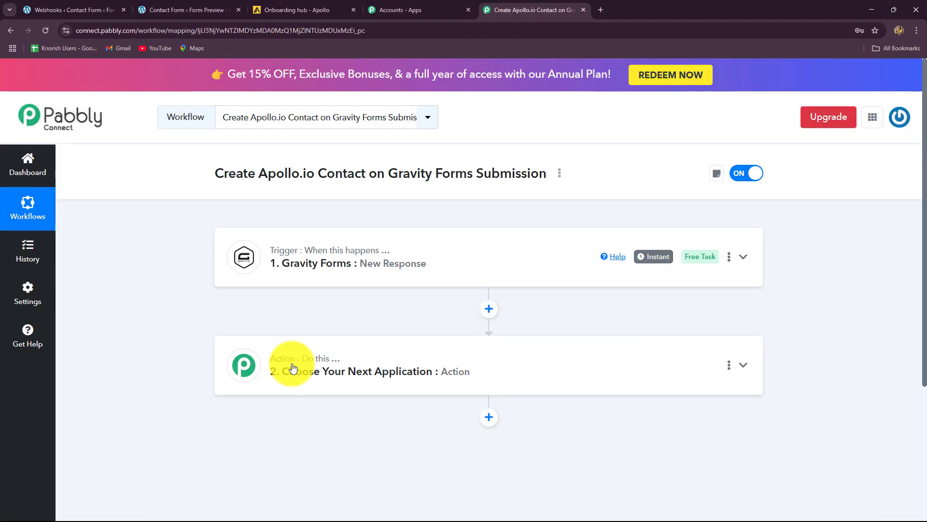
Step: Set the action step to Apollo's Create Contact event and begin a new Apollo connection
{"action": "left_click", "coordinate": [285, 377]}
{"action": "scroll", "coordinate": [97, 329], "scroll_direction": "down", "scroll_amount": 3}
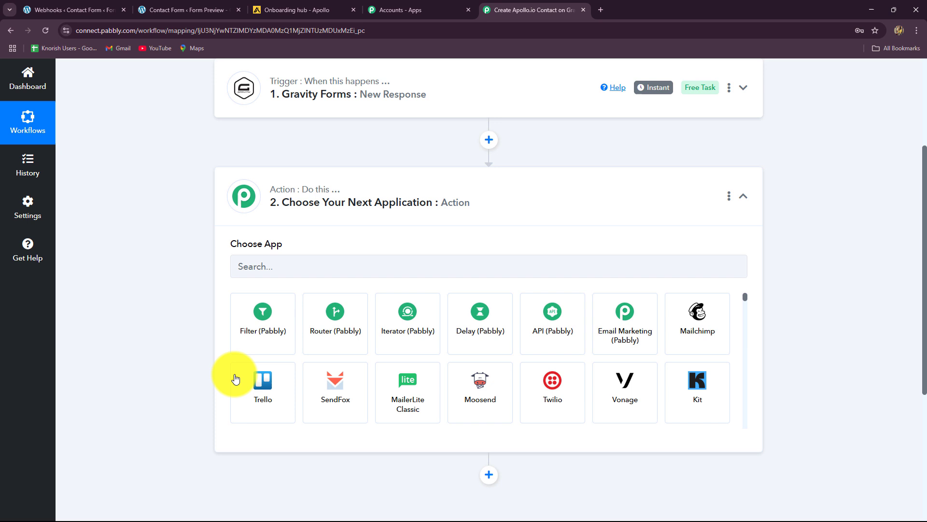
{"action": "left_click", "coordinate": [247, 266]}
{"action": "type", "text": "Ap"}
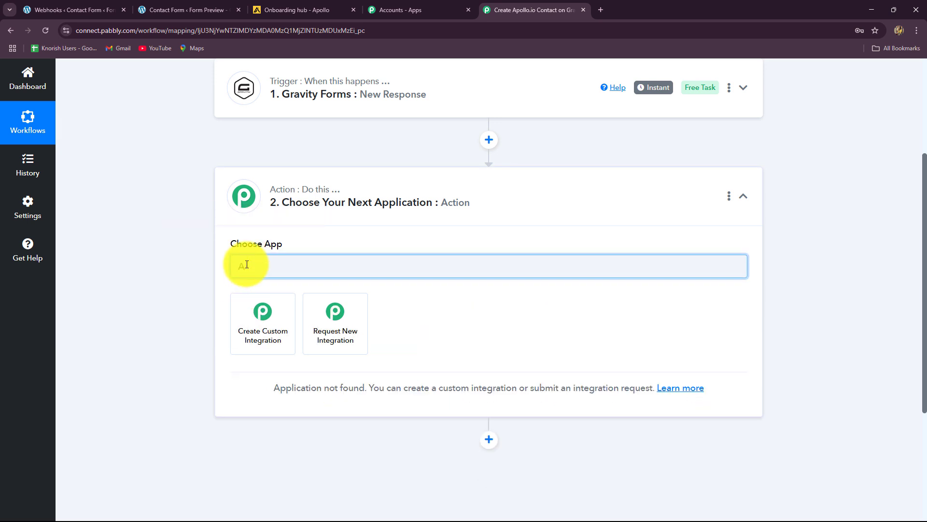
{"action": "type", "text": "oll"}
{"action": "left_click", "coordinate": [252, 332]}
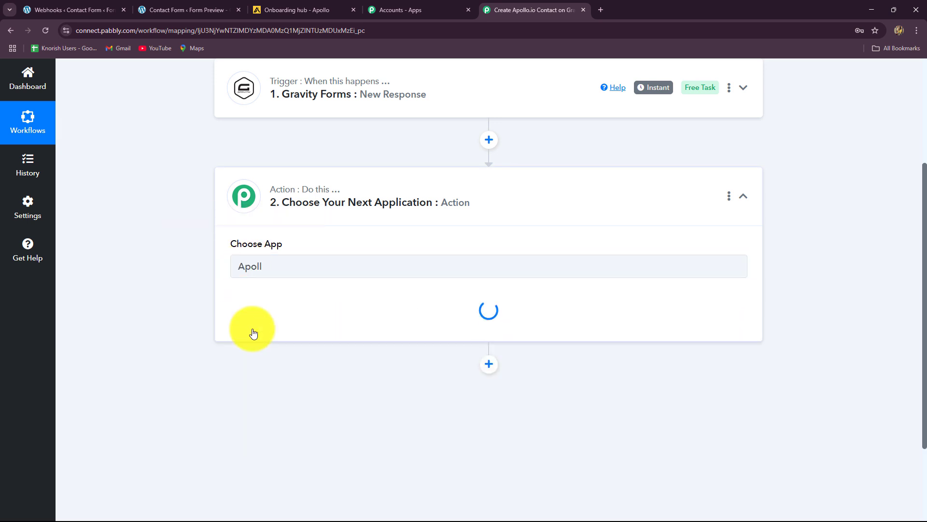
{"action": "left_click", "coordinate": [270, 317]}
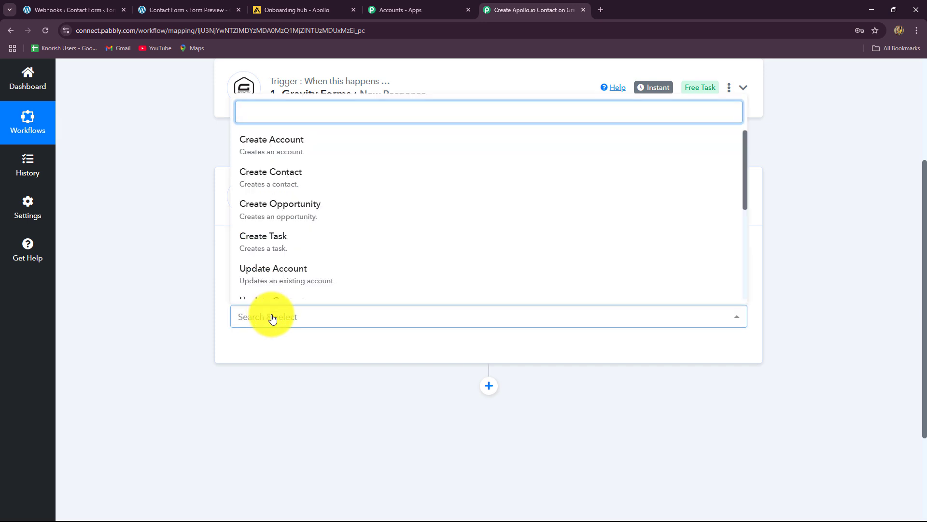
{"action": "left_click", "coordinate": [284, 180]}
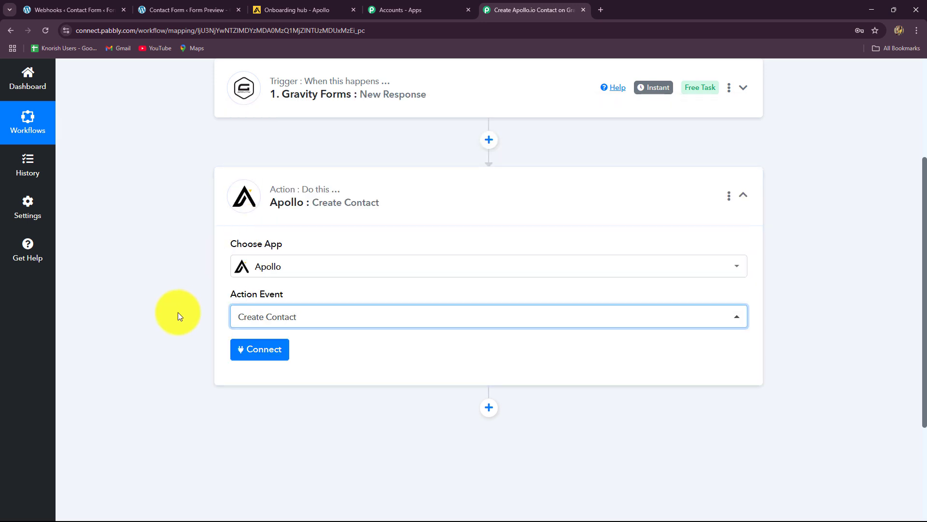
{"action": "left_click", "coordinate": [265, 357]}
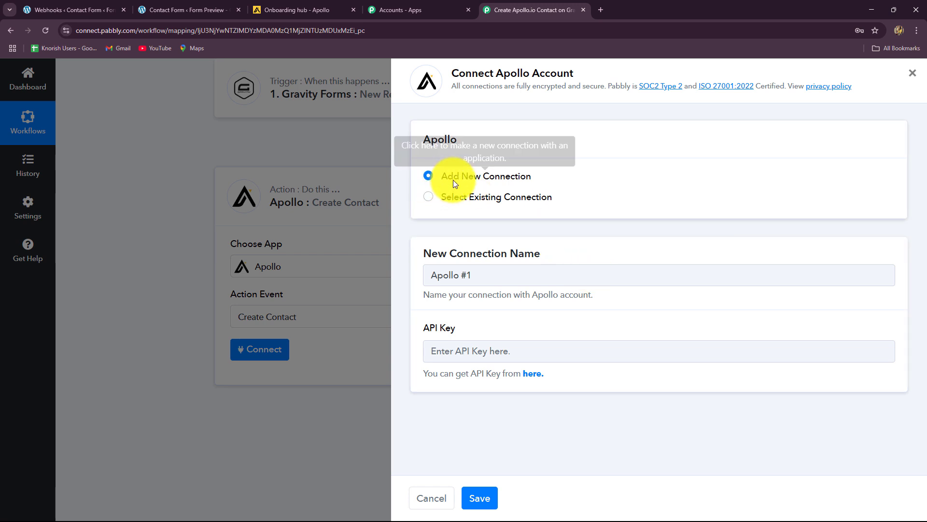
Step: Start a new Apollo connection at the API Key field, then switch to the Apollo tab
{"action": "left_click", "coordinate": [467, 353]}
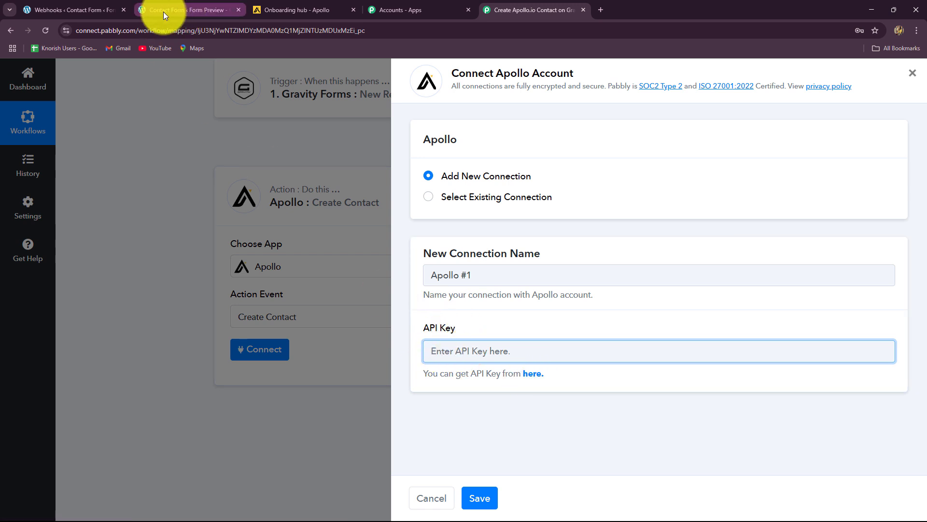
{"action": "left_click", "coordinate": [274, 12]}
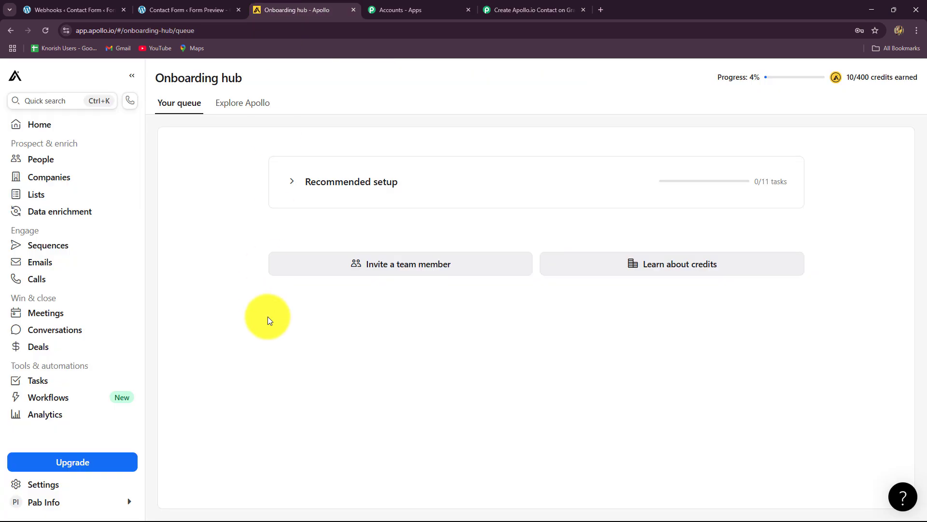
Step: Open Apollo's API keys page in the developer portal
{"action": "left_click", "coordinate": [563, 8]}
{"action": "left_click", "coordinate": [535, 374]}
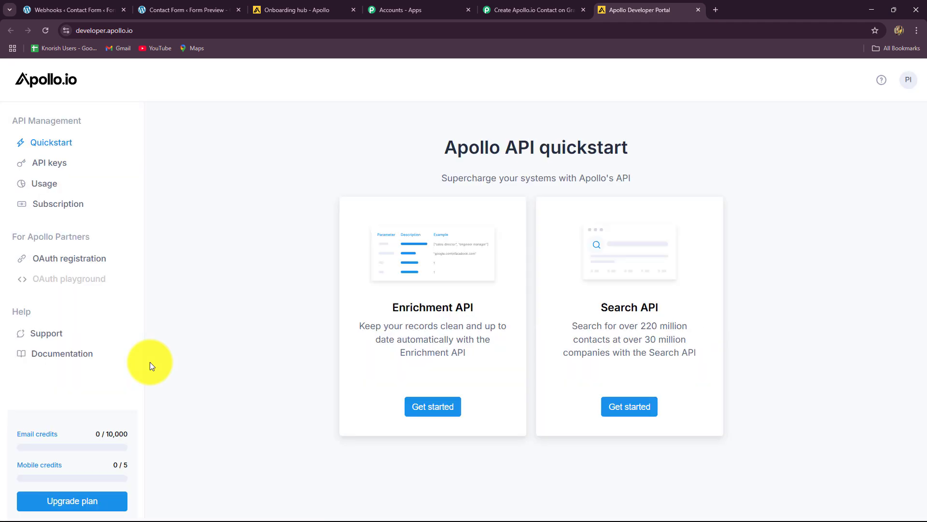
{"action": "left_click", "coordinate": [55, 162]}
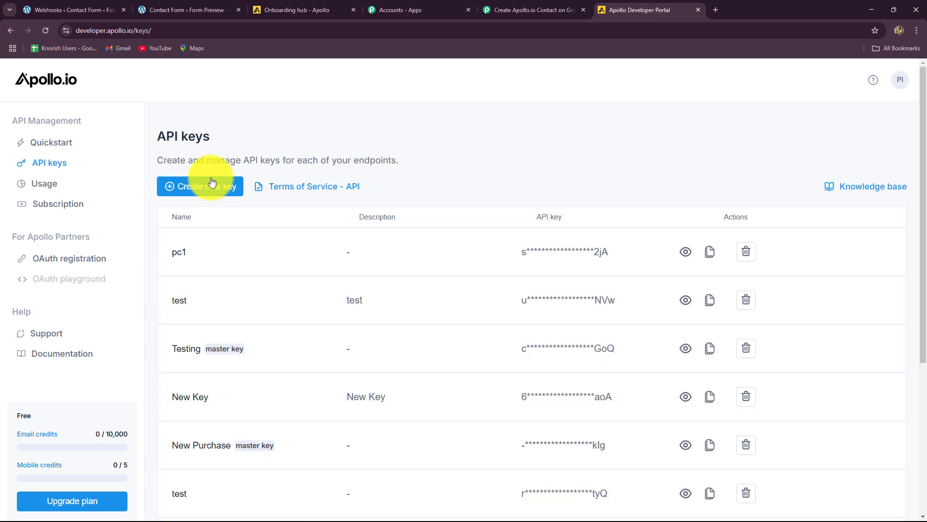
Step: Create an API key named New Leads with api/v1/contacts/create access
{"action": "left_click", "coordinate": [209, 192]}
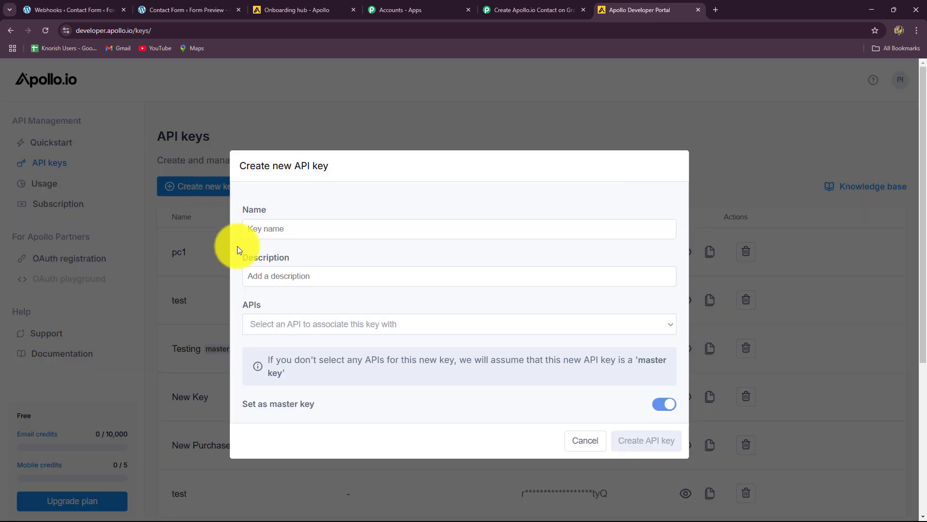
{"action": "left_click", "coordinate": [264, 230]}
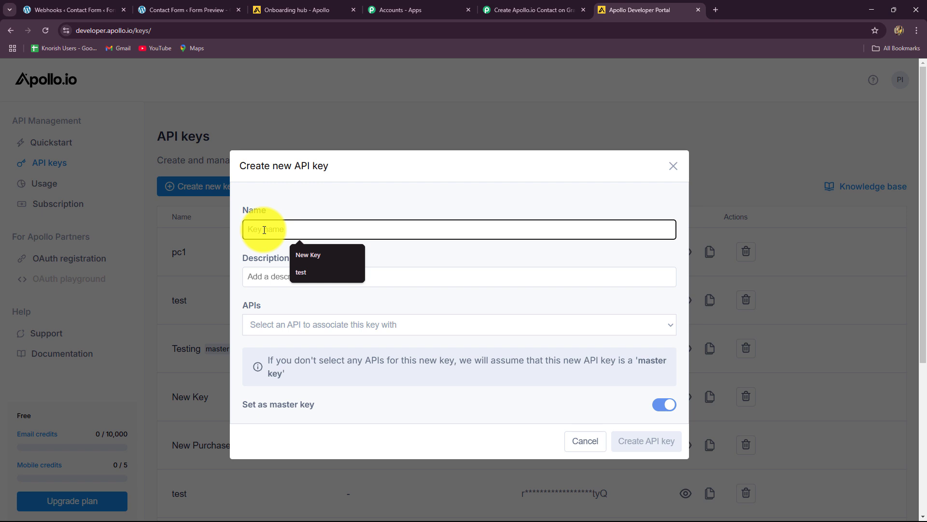
{"action": "type", "text": "New Leads"}
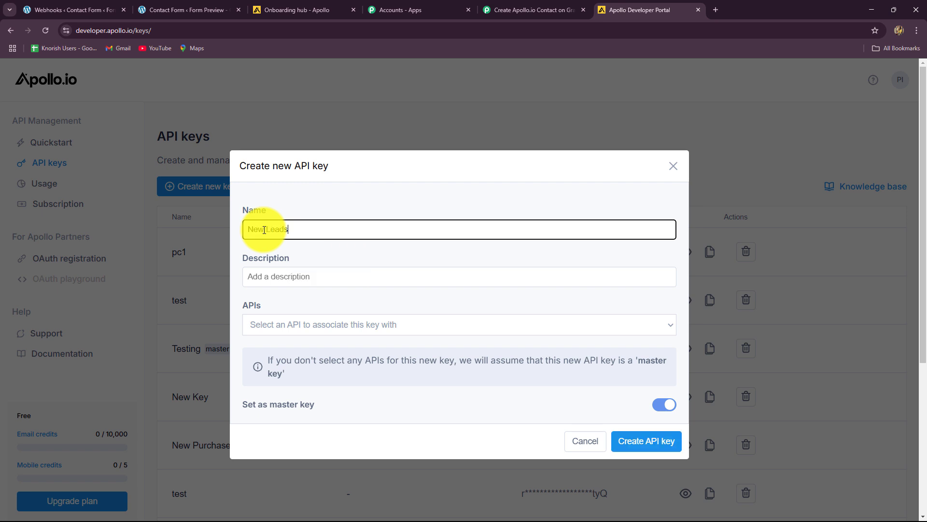
{"action": "left_click", "coordinate": [309, 277]}
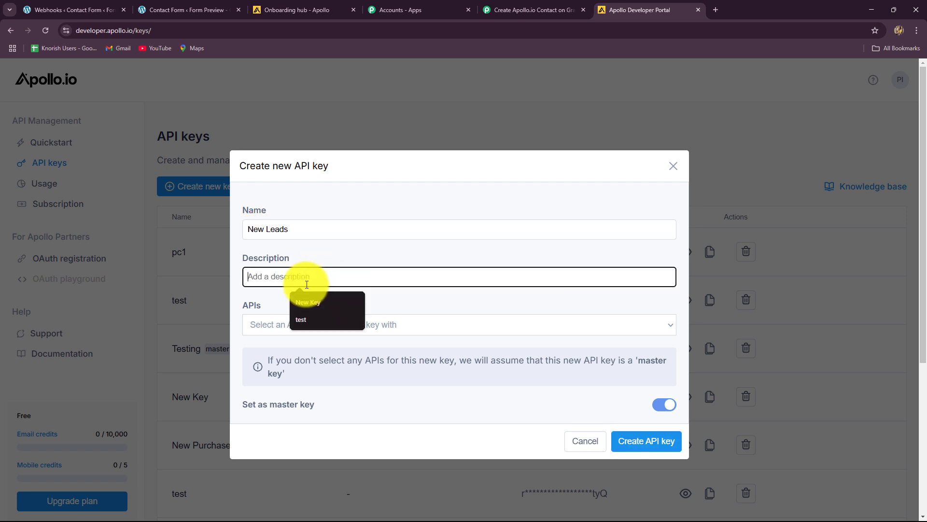
{"action": "left_click", "coordinate": [260, 292]}
{"action": "left_click", "coordinate": [283, 329]}
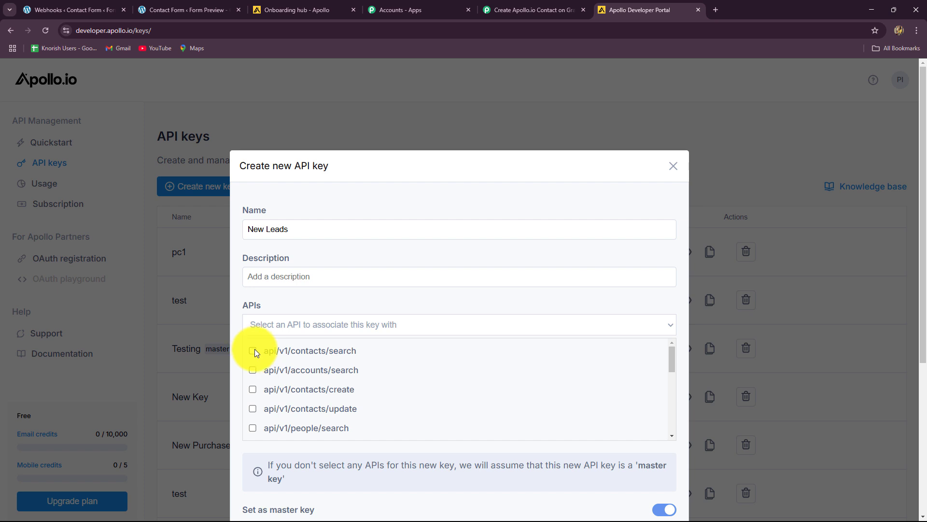
{"action": "left_click", "coordinate": [252, 389]}
{"action": "scroll", "coordinate": [531, 410], "scroll_direction": "down", "scroll_amount": 10}
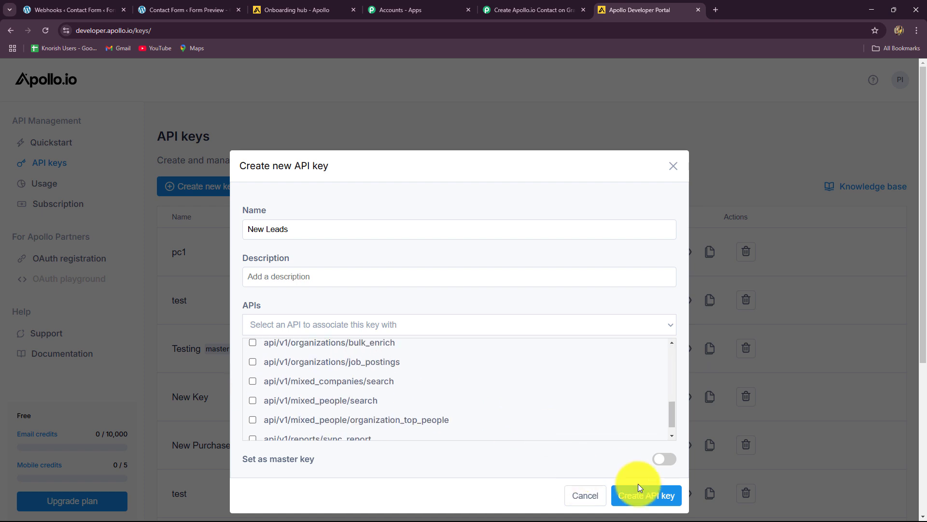
{"action": "scroll", "coordinate": [454, 396], "scroll_direction": "down", "scroll_amount": 5}
{"action": "left_click", "coordinate": [640, 498]}
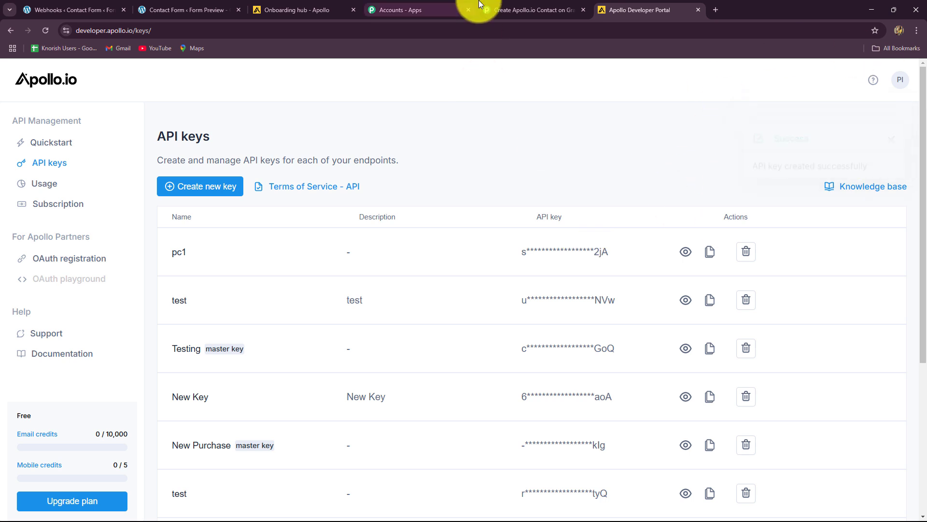
Step: Copy the New Leads API key into Pabbly's API Key field and save the connection
{"action": "left_click", "coordinate": [715, 300]}
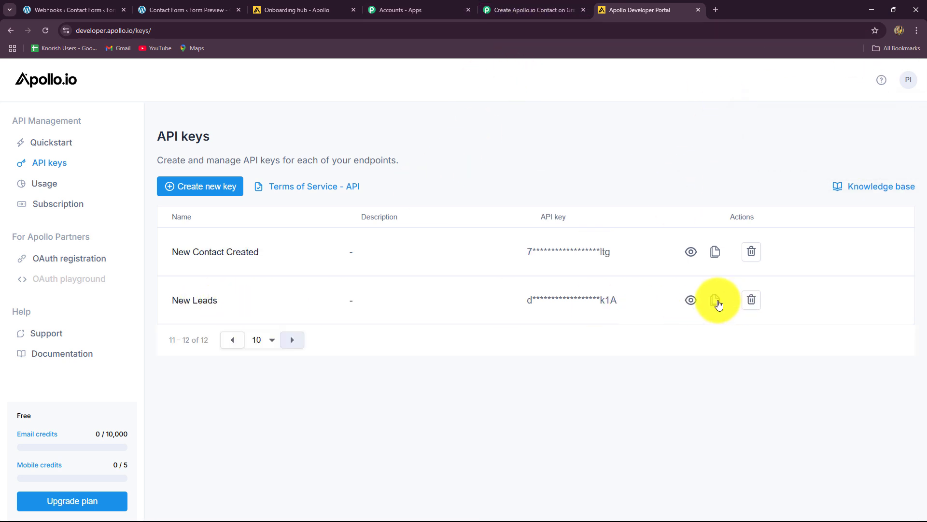
{"action": "left_click", "coordinate": [551, 6]}
{"action": "left_click", "coordinate": [476, 349]}
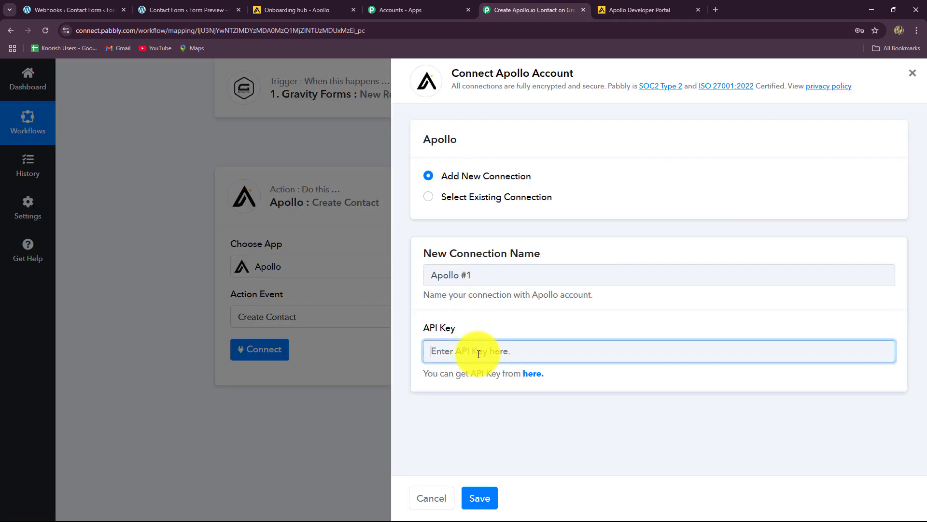
{"action": "left_click", "coordinate": [483, 384]}
{"action": "key", "text": "ctrl+a"}
{"action": "key", "text": "ctrl+v"}
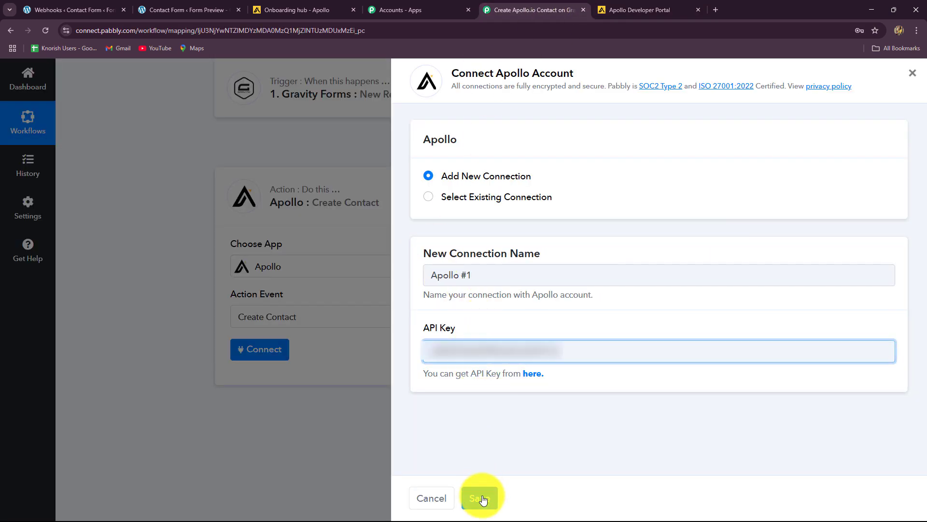
{"action": "left_click", "coordinate": [478, 497]}
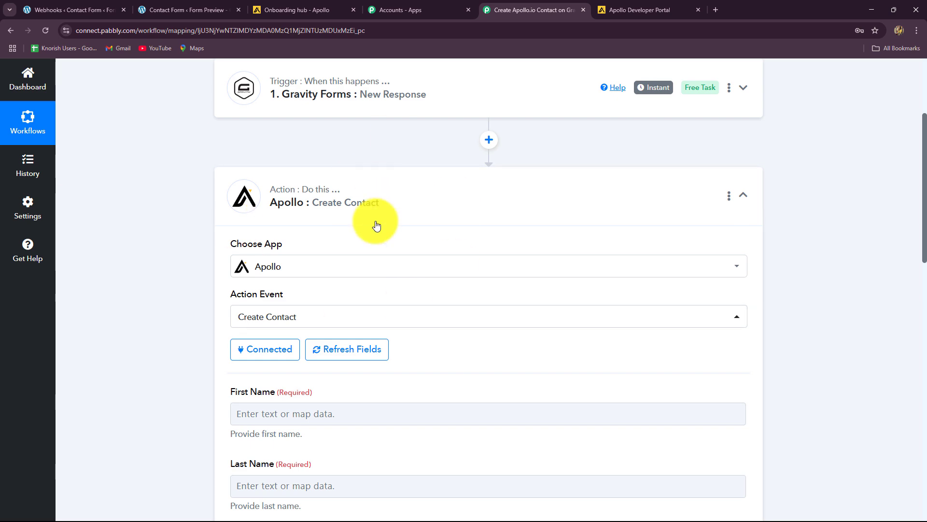
Step: Look over the Create Contact fields now available, including First Name's data choices
{"action": "scroll", "coordinate": [202, 274], "scroll_direction": "down", "scroll_amount": 5}
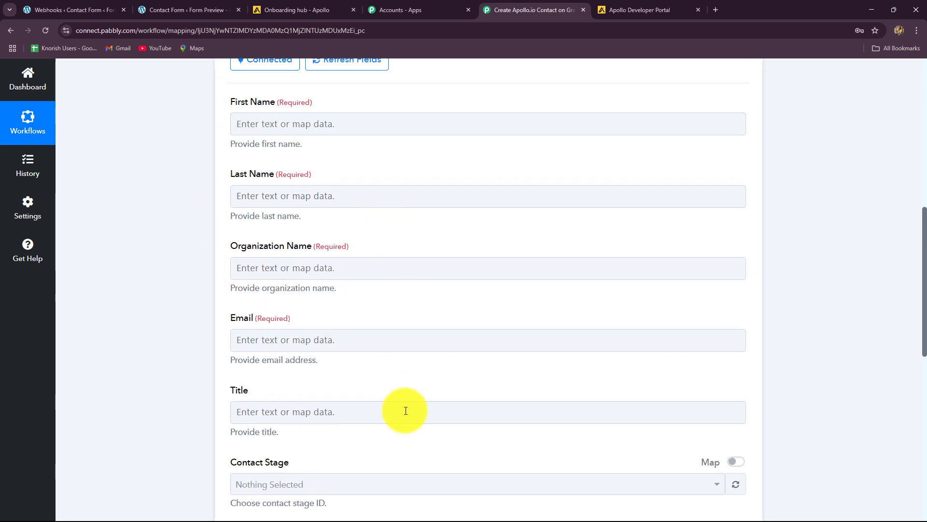
{"action": "scroll", "coordinate": [406, 411], "scroll_direction": "down", "scroll_amount": 8}
{"action": "scroll", "coordinate": [405, 410], "scroll_direction": "up", "scroll_amount": 8}
{"action": "scroll", "coordinate": [405, 411], "scroll_direction": "up", "scroll_amount": 6}
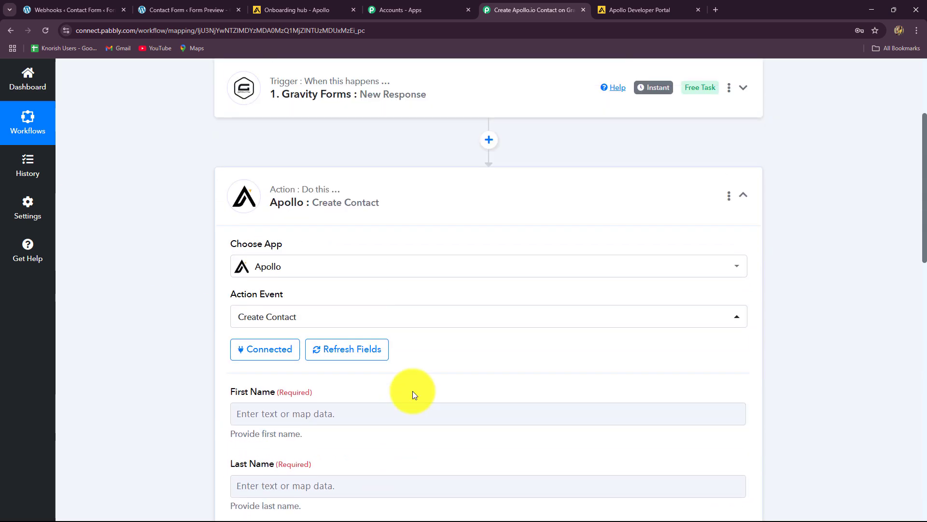
{"action": "scroll", "coordinate": [376, 369], "scroll_direction": "down", "scroll_amount": 4}
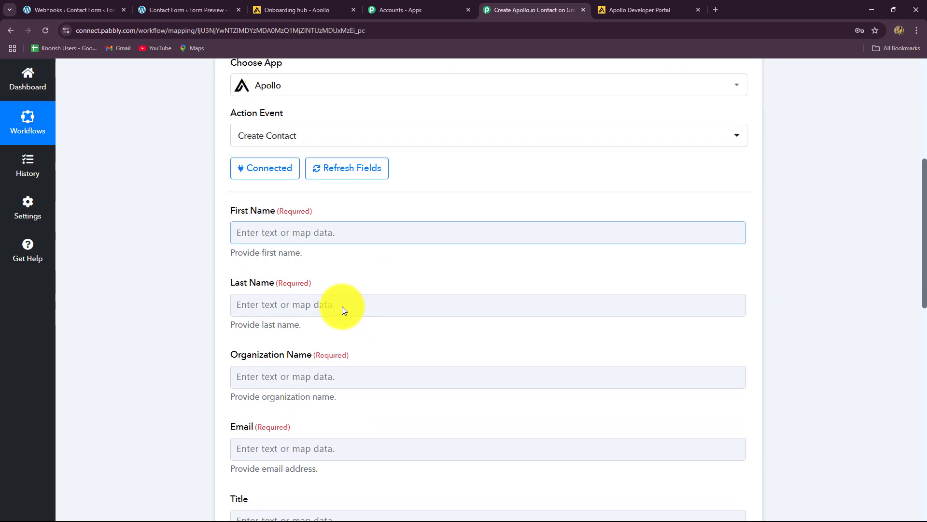
{"action": "left_click", "coordinate": [306, 219]}
{"action": "left_click", "coordinate": [161, 295]}
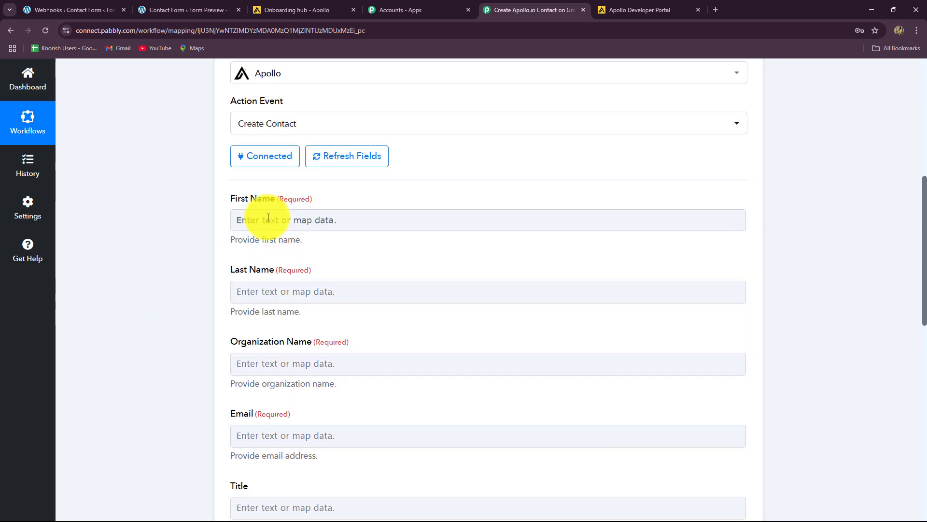
{"action": "scroll", "coordinate": [319, 355], "scroll_direction": "down", "scroll_amount": 4}
{"action": "scroll", "coordinate": [319, 360], "scroll_direction": "up", "scroll_amount": 4}
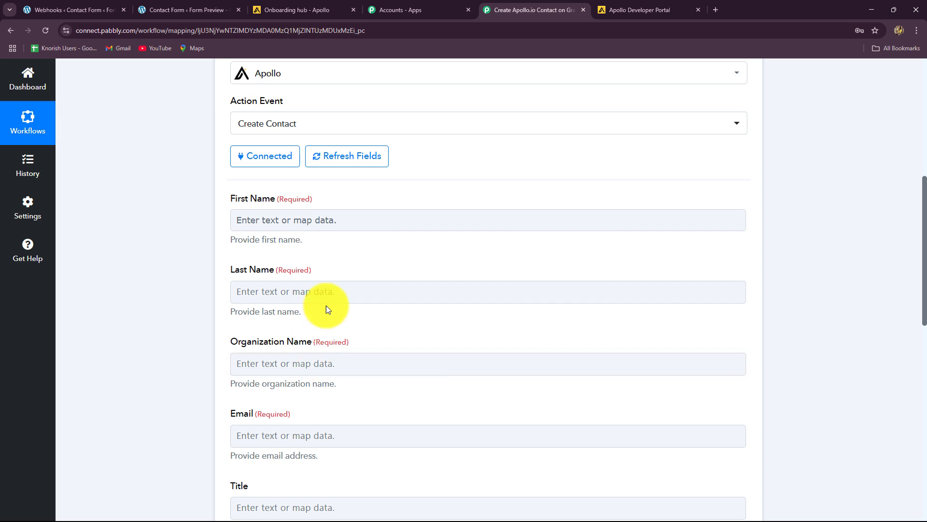
Step: Map First Name to form field 1.3 (Smart) and Last Name to 1.6 (Lead)
{"action": "left_click", "coordinate": [325, 221]}
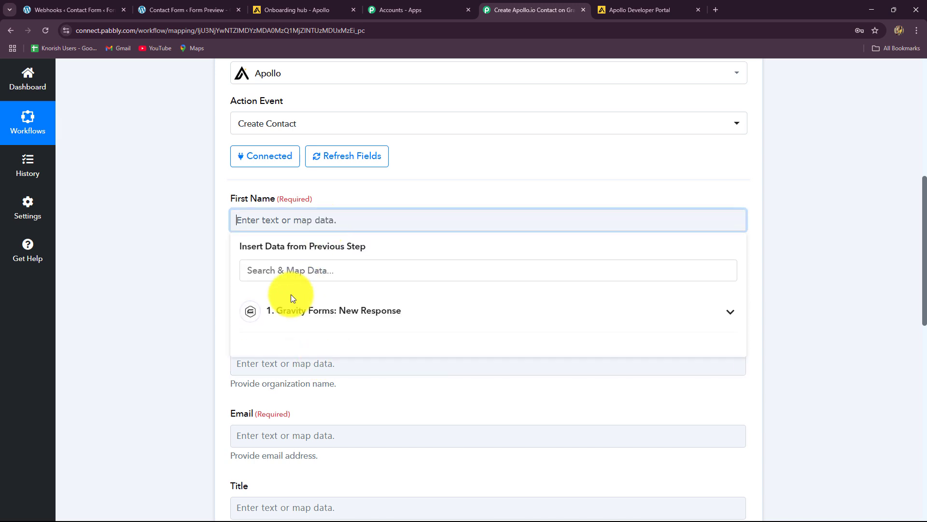
{"action": "left_click", "coordinate": [351, 311]}
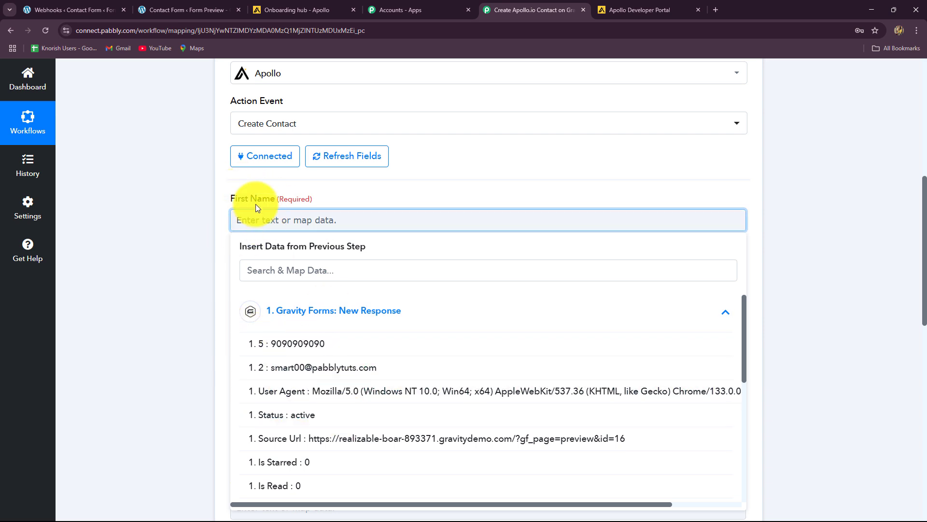
{"action": "scroll", "coordinate": [391, 370], "scroll_direction": "down", "scroll_amount": 8}
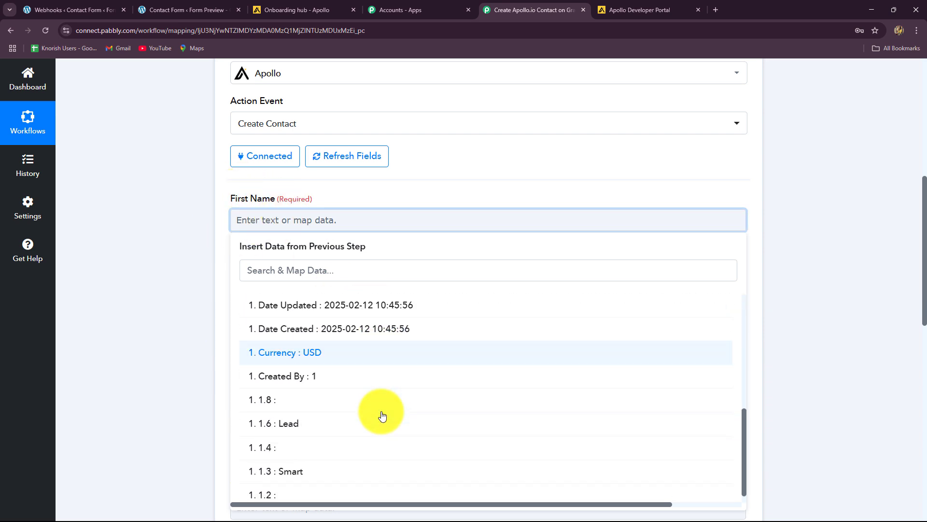
{"action": "left_click", "coordinate": [300, 466]}
{"action": "scroll", "coordinate": [314, 269], "scroll_direction": "down", "scroll_amount": 2}
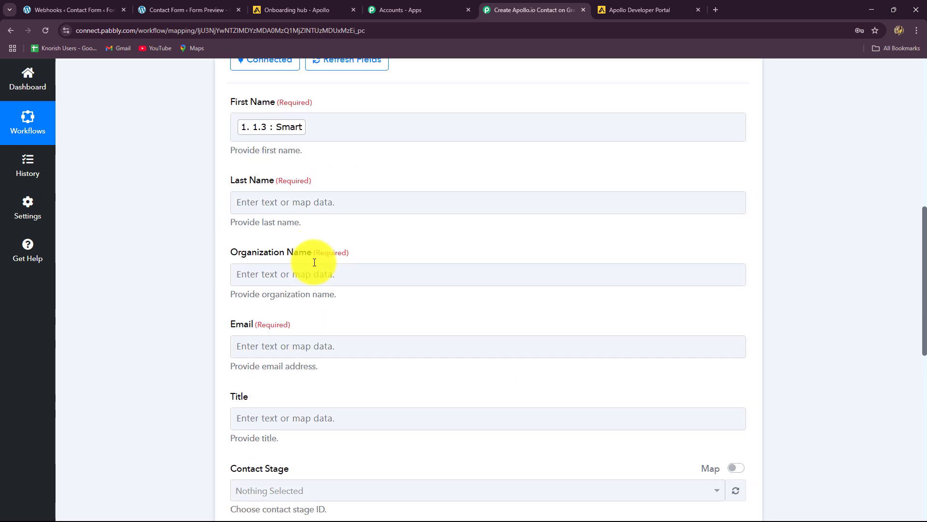
{"action": "left_click", "coordinate": [320, 201]}
{"action": "left_click", "coordinate": [321, 293]}
{"action": "scroll", "coordinate": [369, 420], "scroll_direction": "down", "scroll_amount": 8}
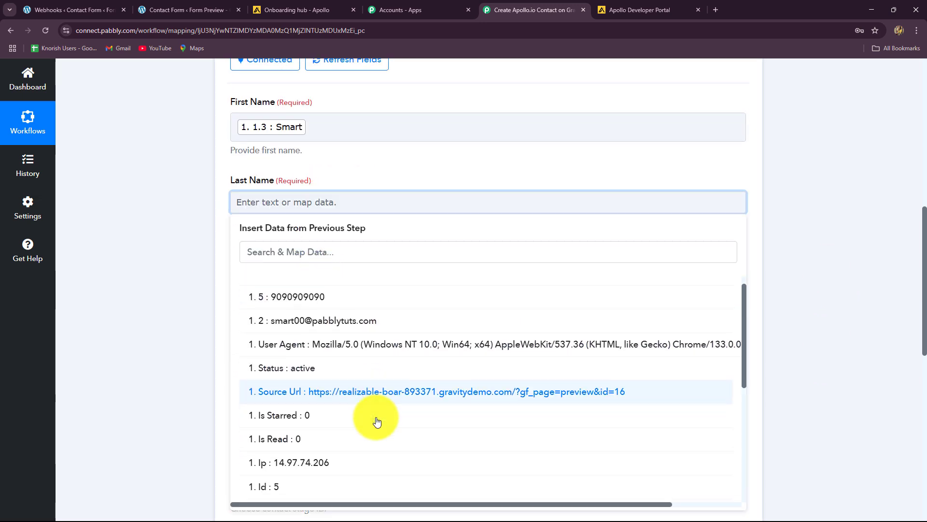
{"action": "left_click", "coordinate": [296, 420]}
{"action": "left_click", "coordinate": [182, 321]}
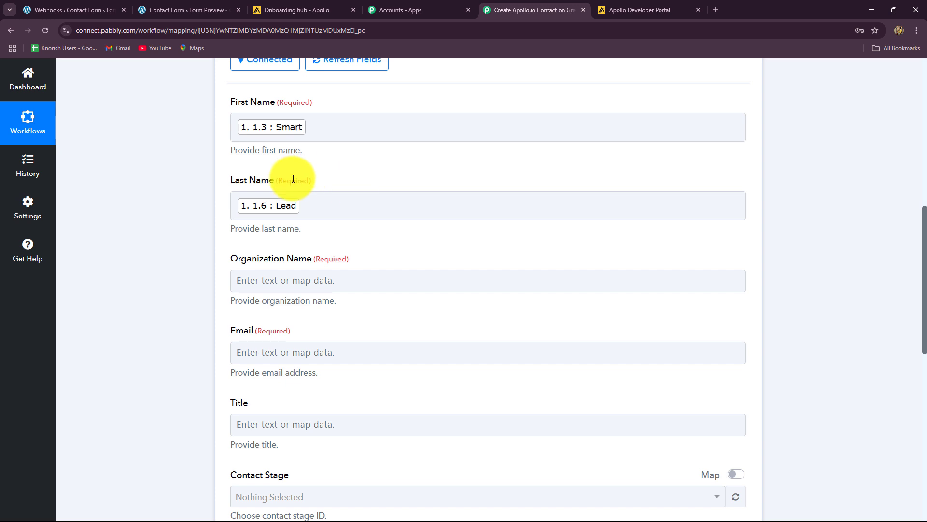
Step: Enter the plain text 'none' as the Organization Name
{"action": "scroll", "coordinate": [269, 181], "scroll_direction": "down", "scroll_amount": 4}
{"action": "left_click", "coordinate": [269, 150]}
{"action": "scroll", "coordinate": [269, 149], "scroll_direction": "up", "scroll_amount": 2}
{"action": "left_click", "coordinate": [280, 184]}
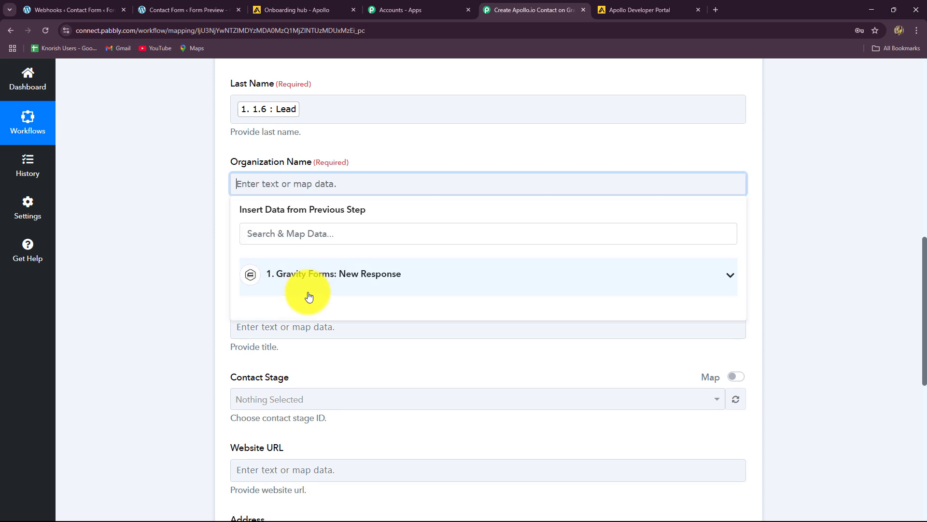
{"action": "left_click", "coordinate": [306, 283]}
{"action": "scroll", "coordinate": [358, 404], "scroll_direction": "down", "scroll_amount": 5}
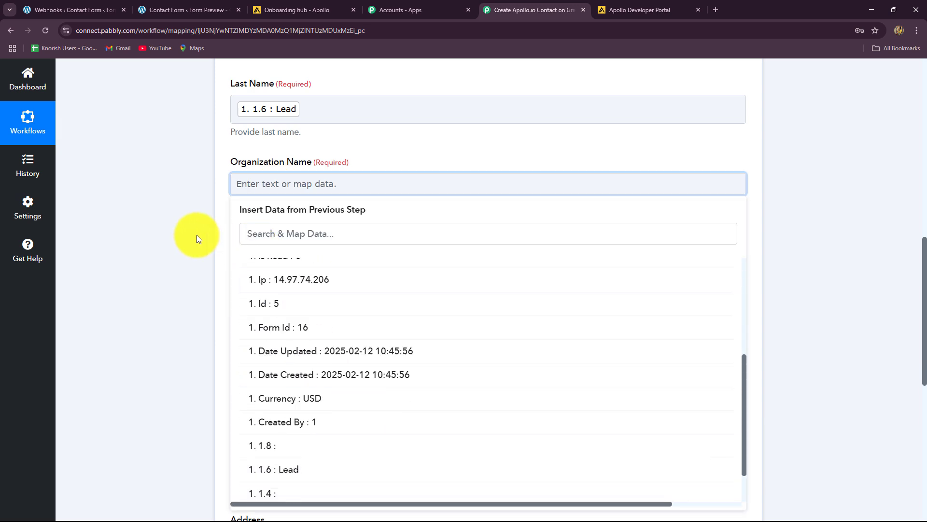
{"action": "left_click", "coordinate": [230, 187]}
{"action": "type", "text": "no"}
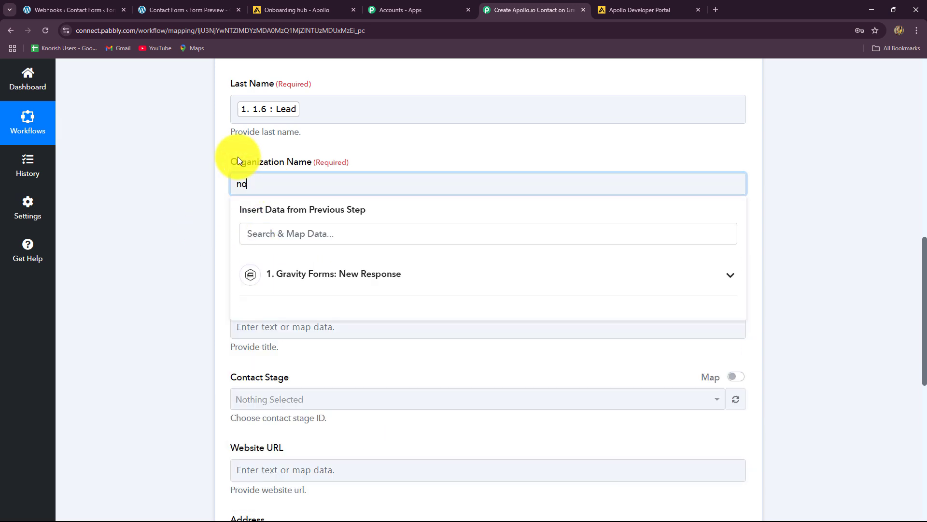
{"action": "type", "text": "ne"}
{"action": "left_click", "coordinate": [193, 187]}
Step: Map Email to the submitted email address, form field 1.2
{"action": "scroll", "coordinate": [194, 186], "scroll_direction": "down", "scroll_amount": 2}
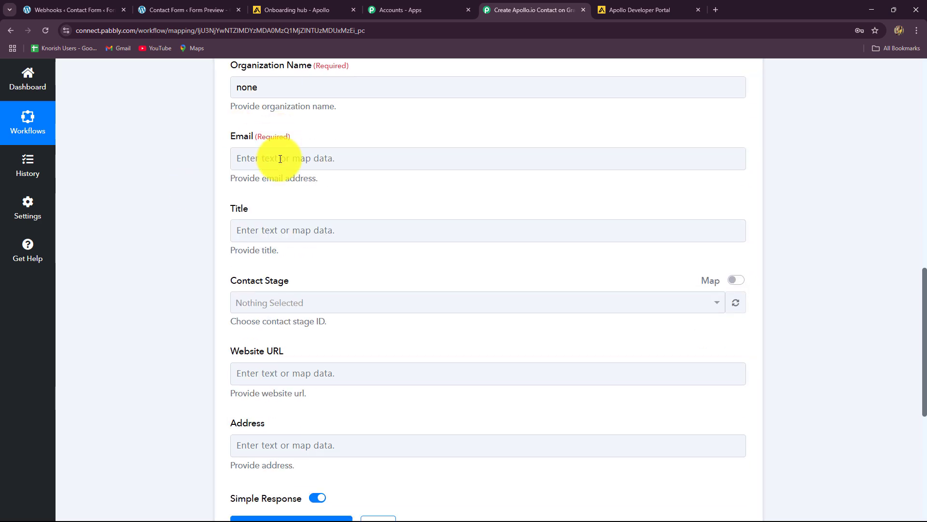
{"action": "left_click", "coordinate": [280, 159]}
{"action": "left_click", "coordinate": [300, 248]}
{"action": "scroll", "coordinate": [420, 375], "scroll_direction": "down", "scroll_amount": 3}
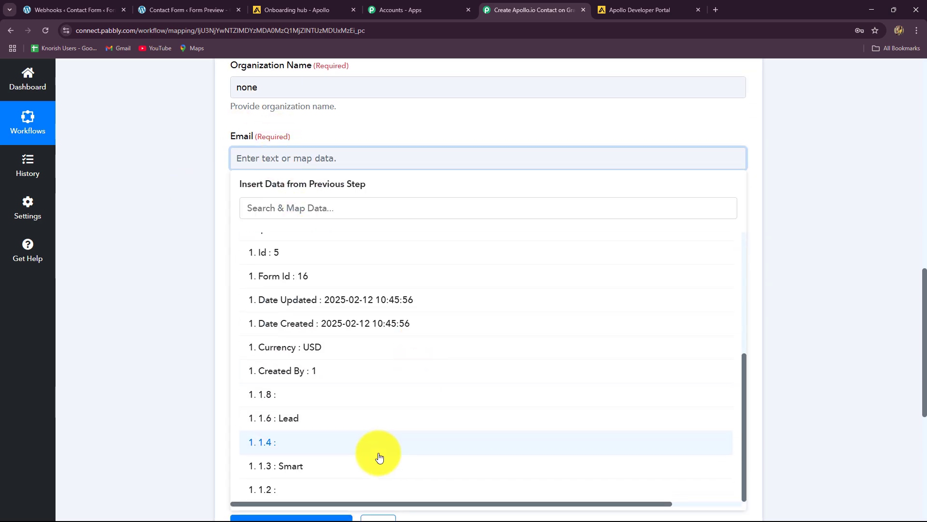
{"action": "scroll", "coordinate": [379, 437], "scroll_direction": "up", "scroll_amount": 5}
{"action": "left_click", "coordinate": [329, 303]}
{"action": "scroll", "coordinate": [237, 276], "scroll_direction": "down", "scroll_amount": 2}
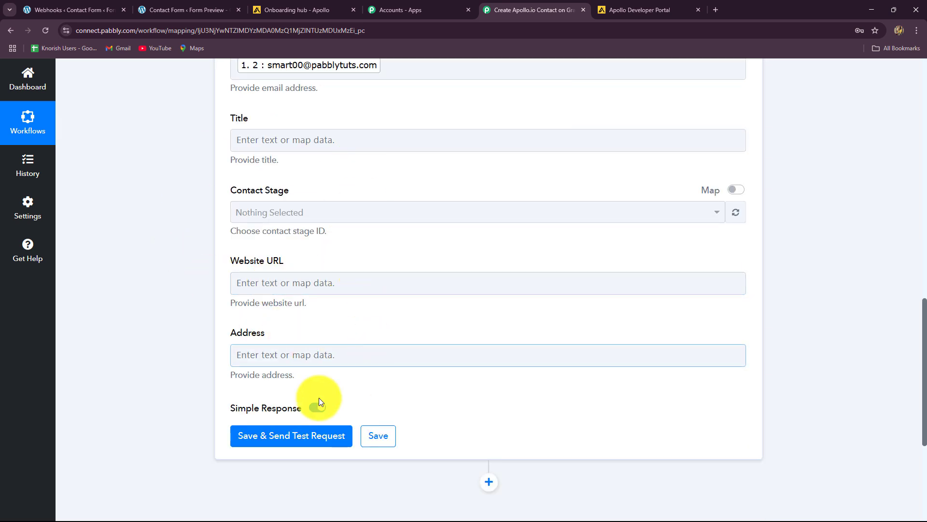
Step: Save and test the Apollo step, checking the returned Contact Id and Smart Lead names
{"action": "left_click", "coordinate": [265, 437]}
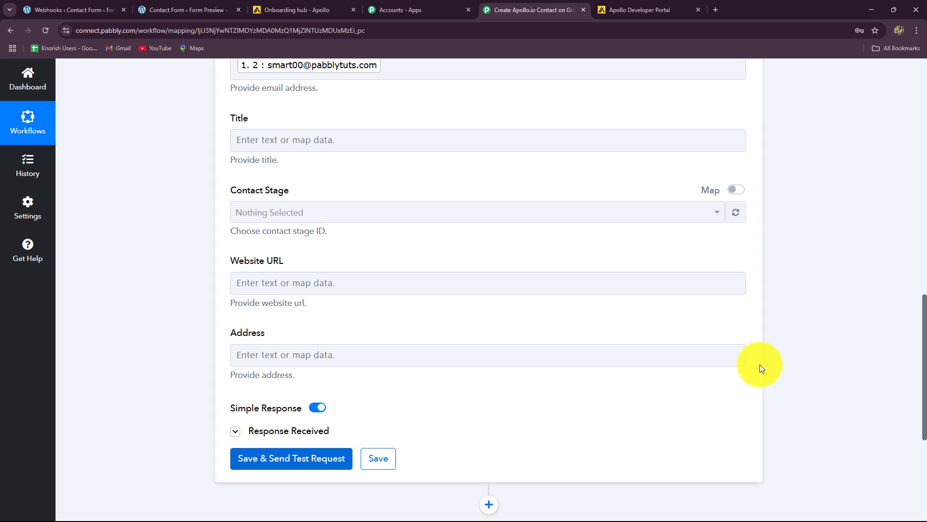
{"action": "scroll", "coordinate": [761, 368], "scroll_direction": "down", "scroll_amount": 6}
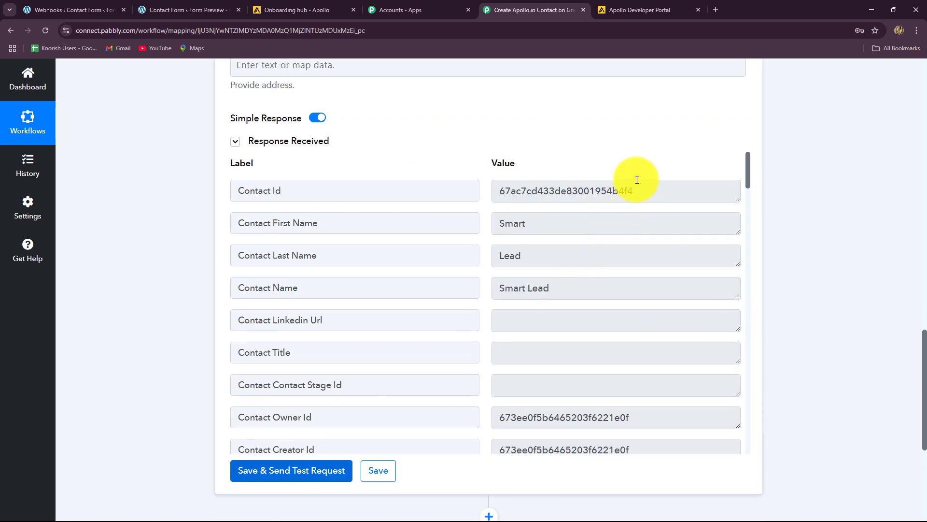
{"action": "left_click_drag", "start_coordinate": [637, 184], "coordinate": [483, 203]}
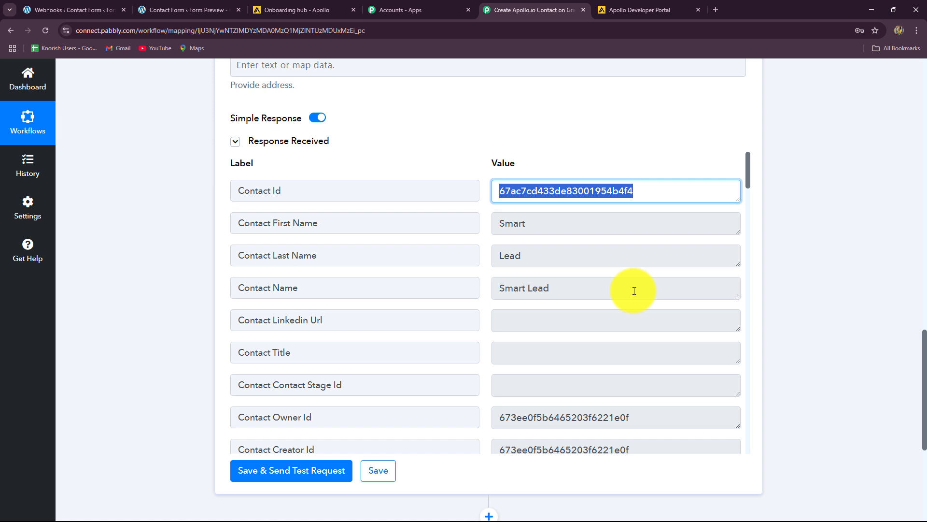
{"action": "left_click", "coordinate": [290, 10]}
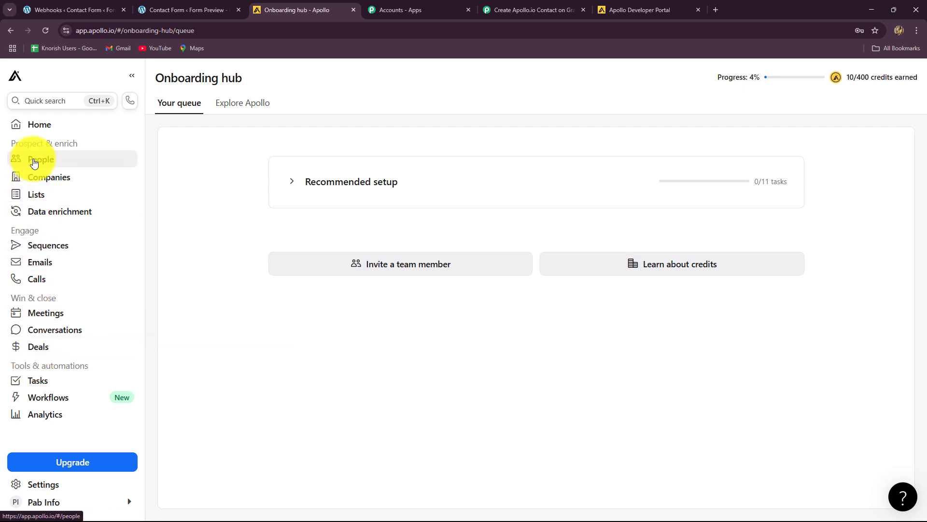
Step: Search Apollo People for 'smart lead' and open the Smart Lead contact record
{"action": "left_click", "coordinate": [34, 162]}
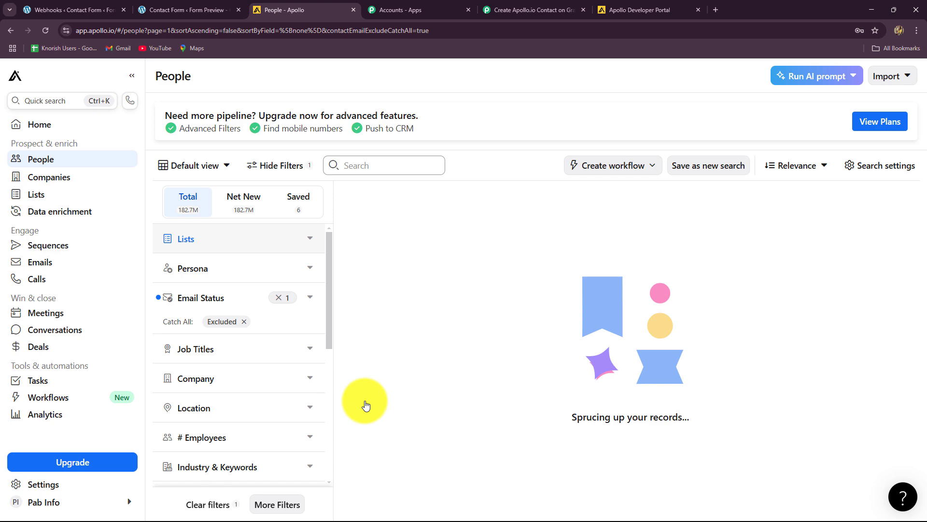
{"action": "scroll", "coordinate": [520, 298], "scroll_direction": "right", "scroll_amount": 10}
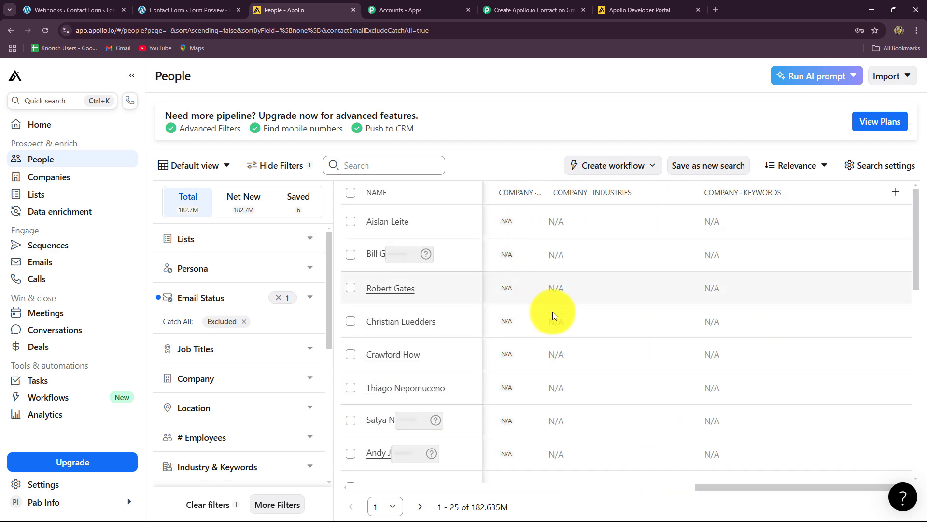
{"action": "scroll", "coordinate": [456, 413], "scroll_direction": "down", "scroll_amount": 5}
{"action": "scroll", "coordinate": [442, 407], "scroll_direction": "down", "scroll_amount": 5}
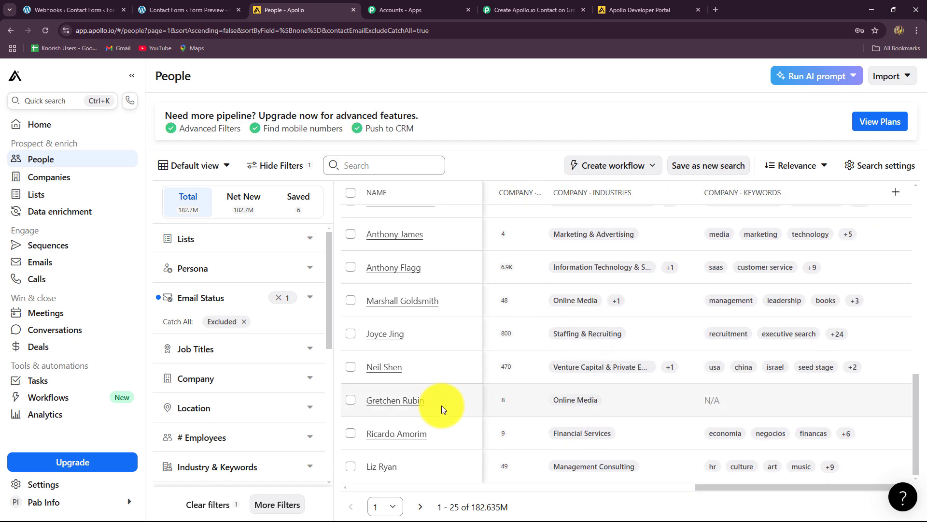
{"action": "scroll", "coordinate": [440, 401], "scroll_direction": "up", "scroll_amount": 12}
{"action": "left_click", "coordinate": [355, 167]}
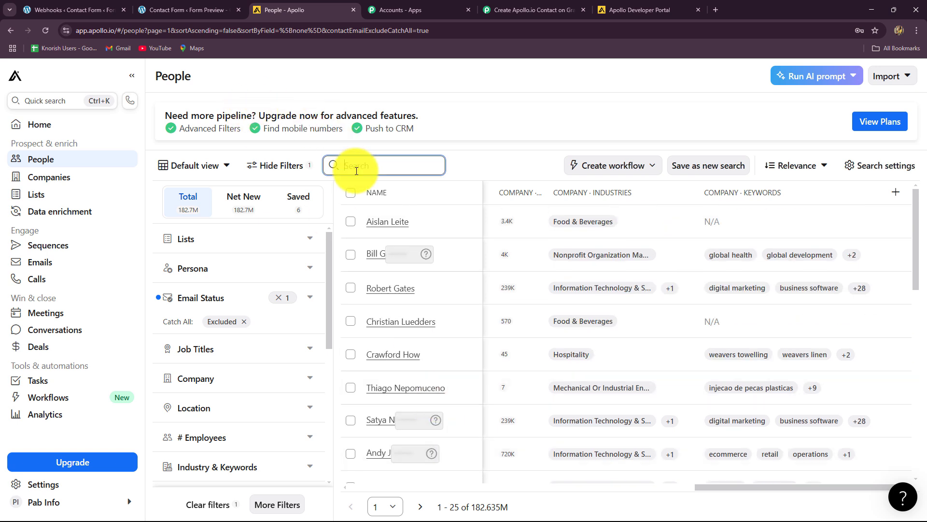
{"action": "type", "text": "s"}
{"action": "type", "text": "mart lead"}
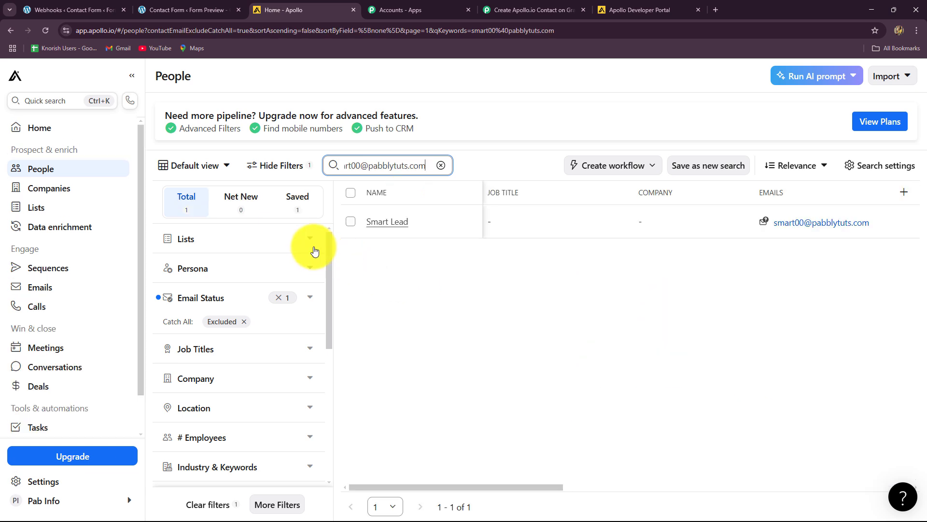
{"action": "left_click", "coordinate": [388, 222]}
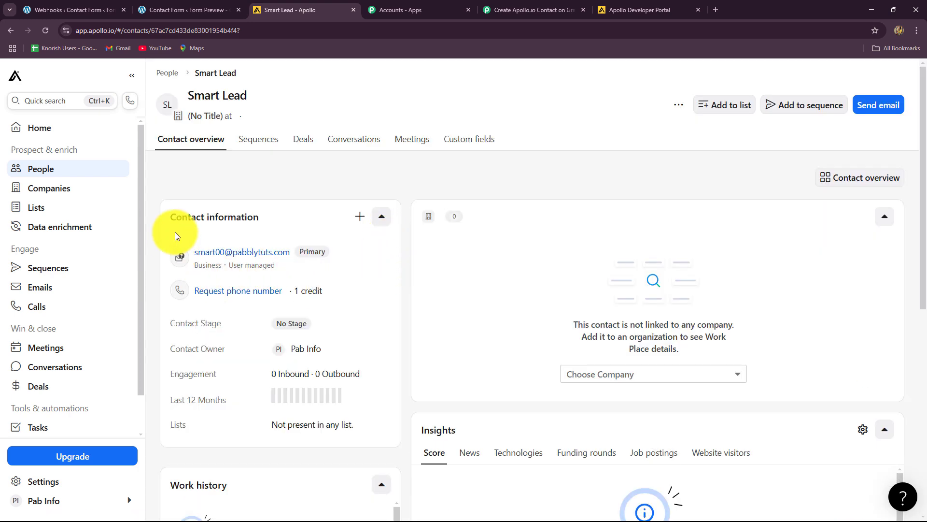
{"action": "scroll", "coordinate": [257, 431], "scroll_direction": "down", "scroll_amount": 5}
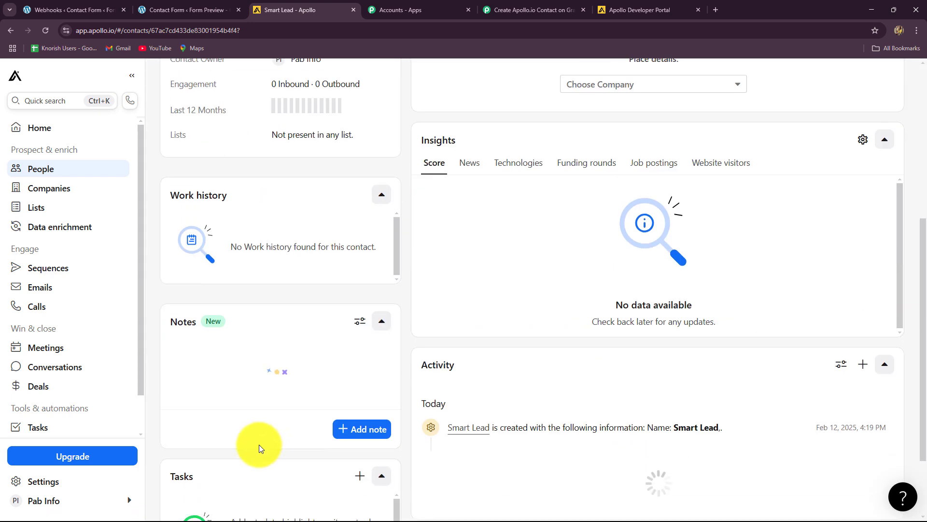
{"action": "scroll", "coordinate": [254, 445], "scroll_direction": "up", "scroll_amount": 5}
Step: Back in Pabbly, collapse the Apollo Create Contact step
{"action": "left_click", "coordinate": [512, 8]}
{"action": "scroll", "coordinate": [760, 306], "scroll_direction": "up", "scroll_amount": 15}
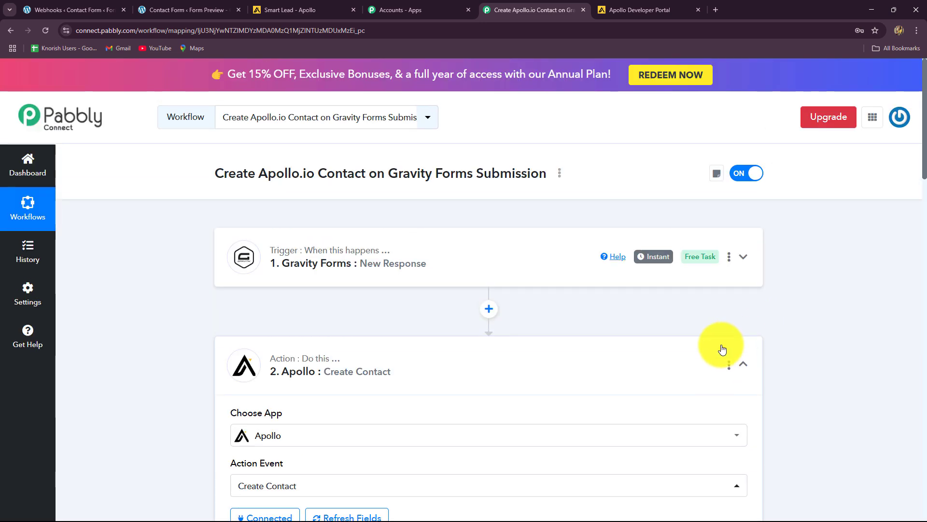
{"action": "left_click", "coordinate": [742, 363]}
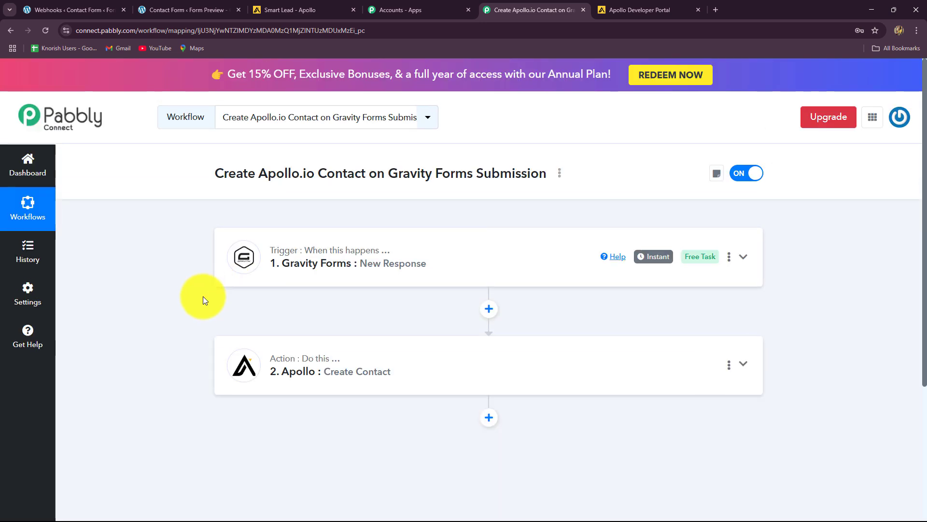